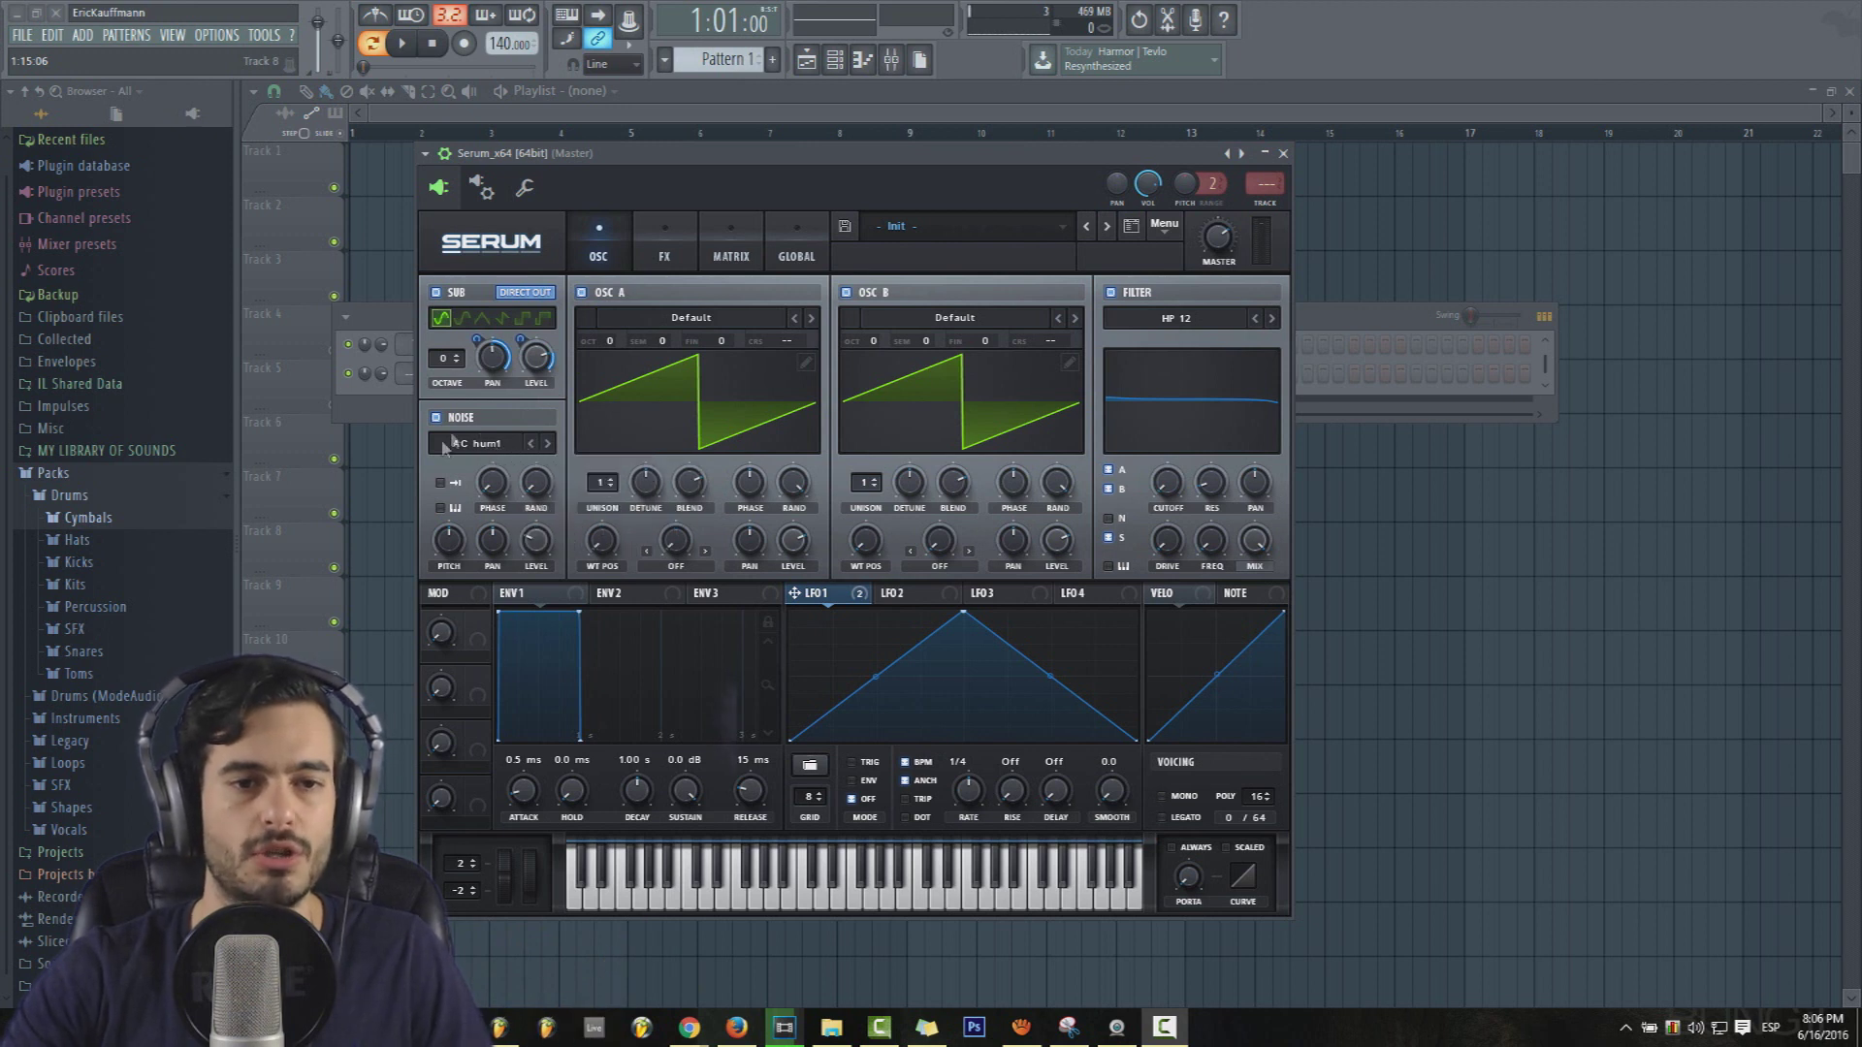
# Browse the noise oscillator's sample categories and load the "elastic 2" sample from Attacks_Misc.
pyautogui.click(489, 444)
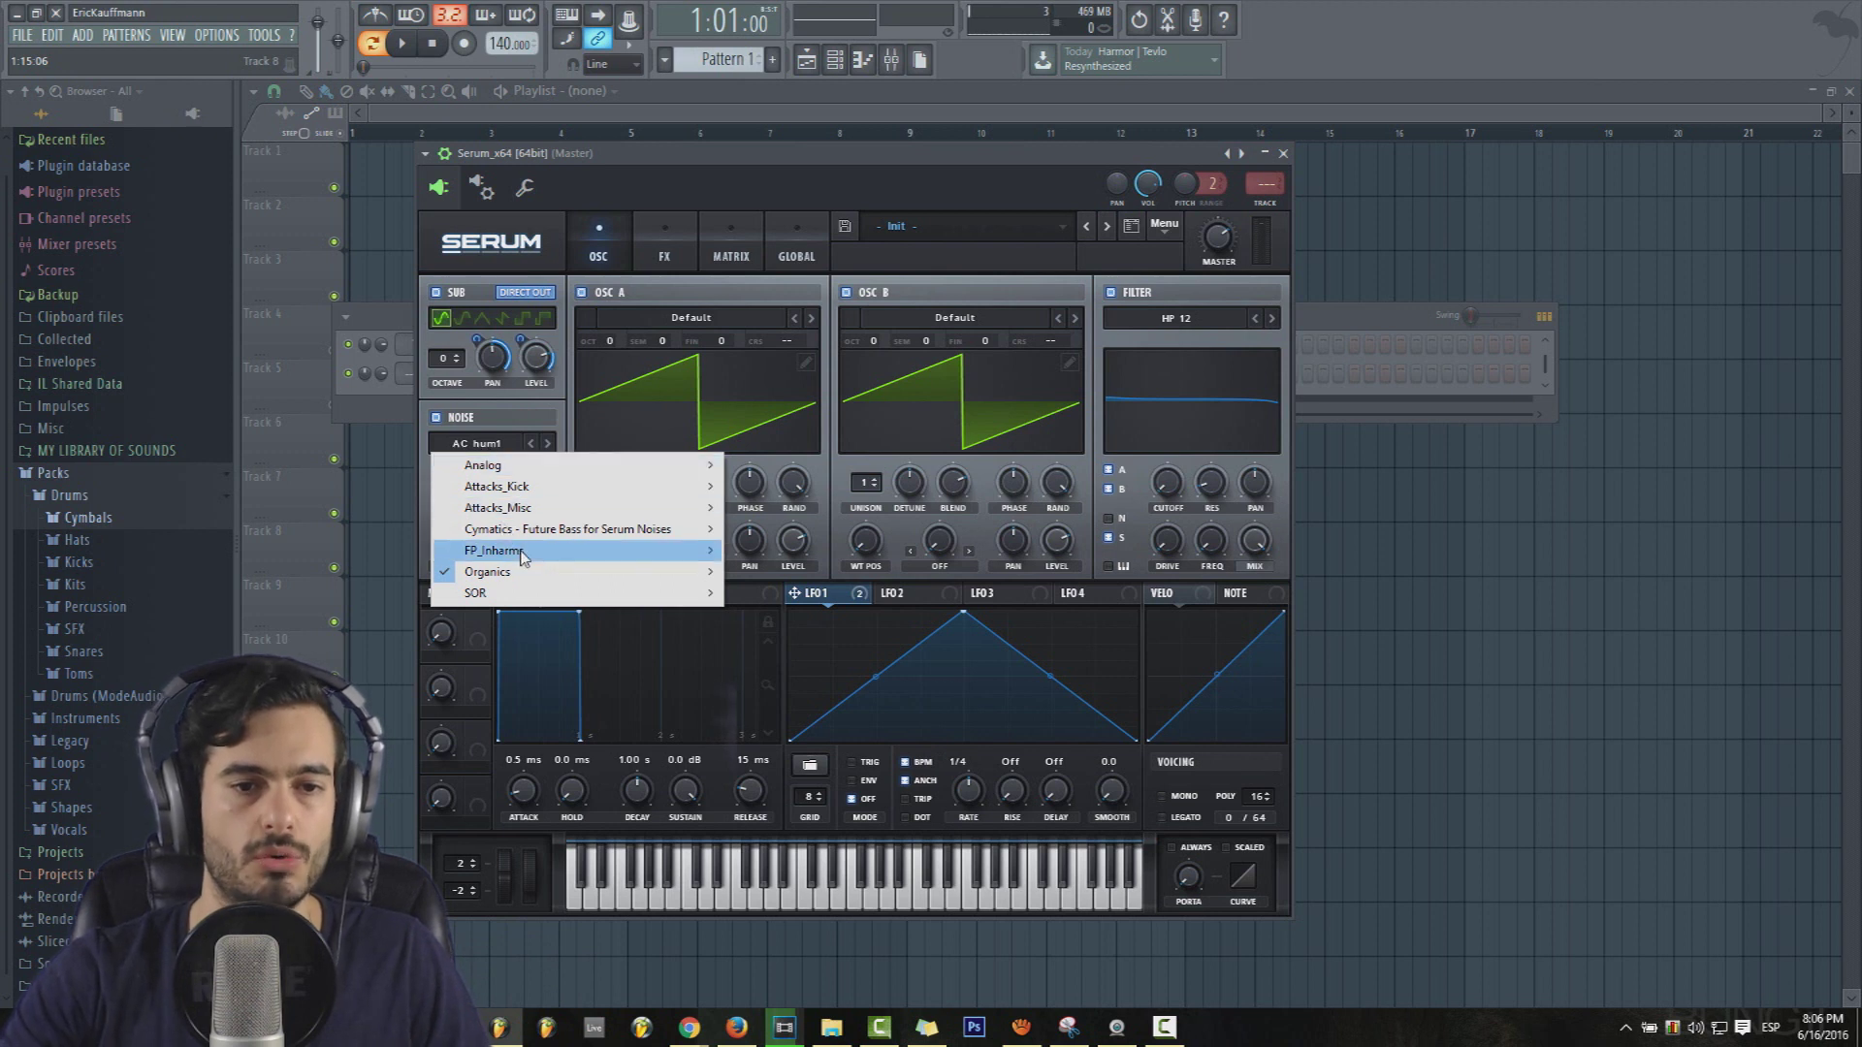
pyautogui.moveTo(532, 530)
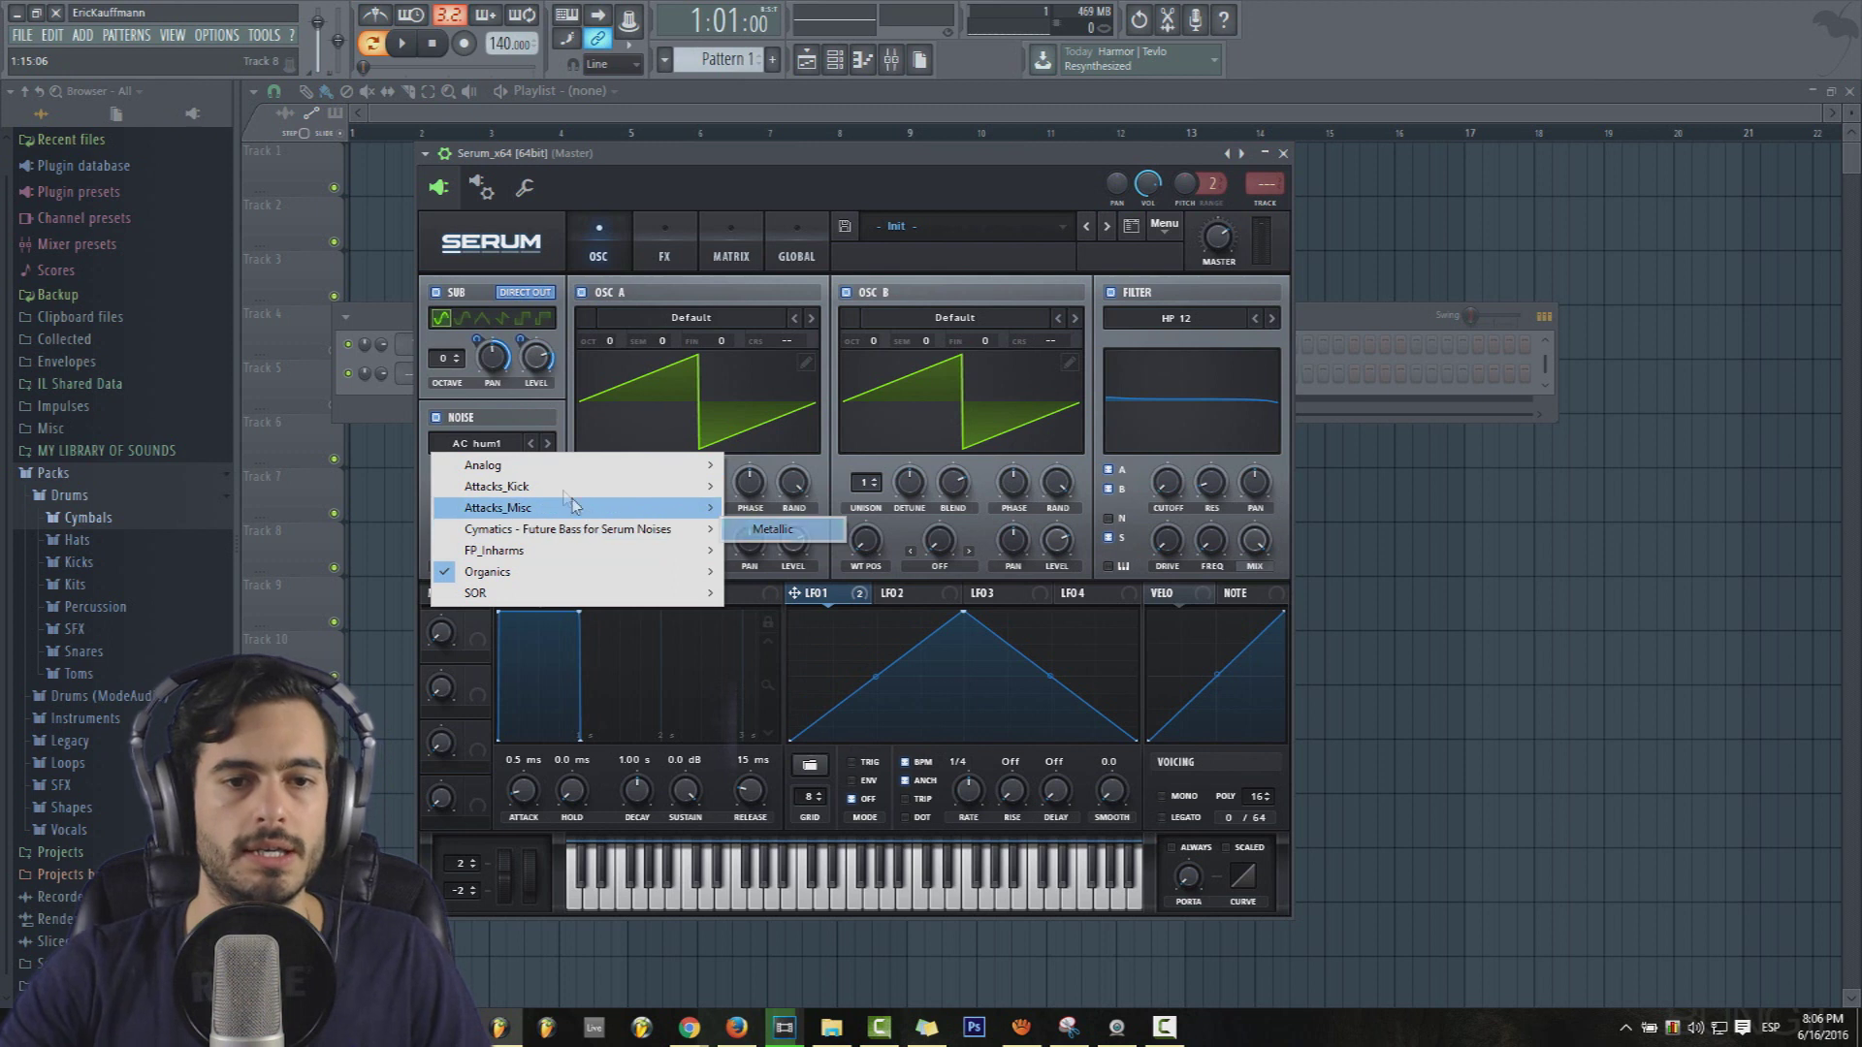
pyautogui.moveTo(543, 488)
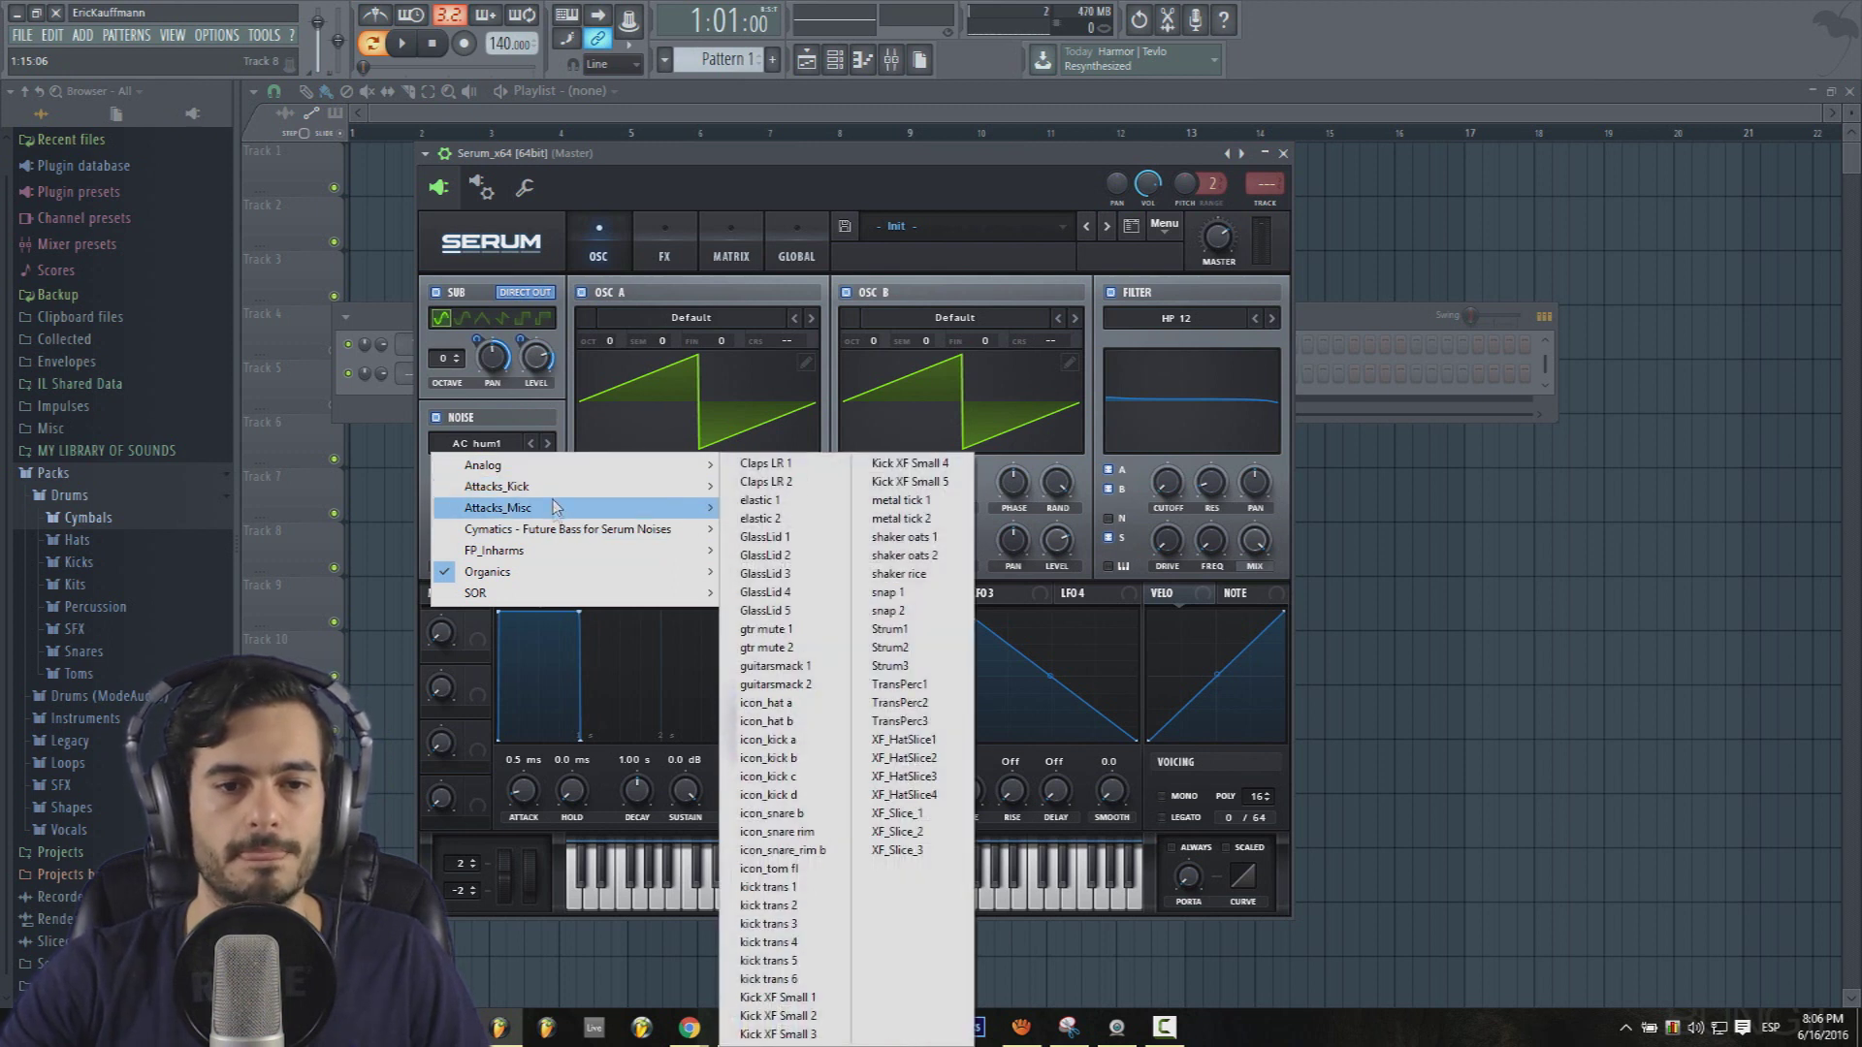
pyautogui.click(793, 527)
# Switch off oscillator A, oscillator B, the sub oscillator and the filter, leaving the noise oscillator on with its N filter routing enabled.
pyautogui.click(582, 292)
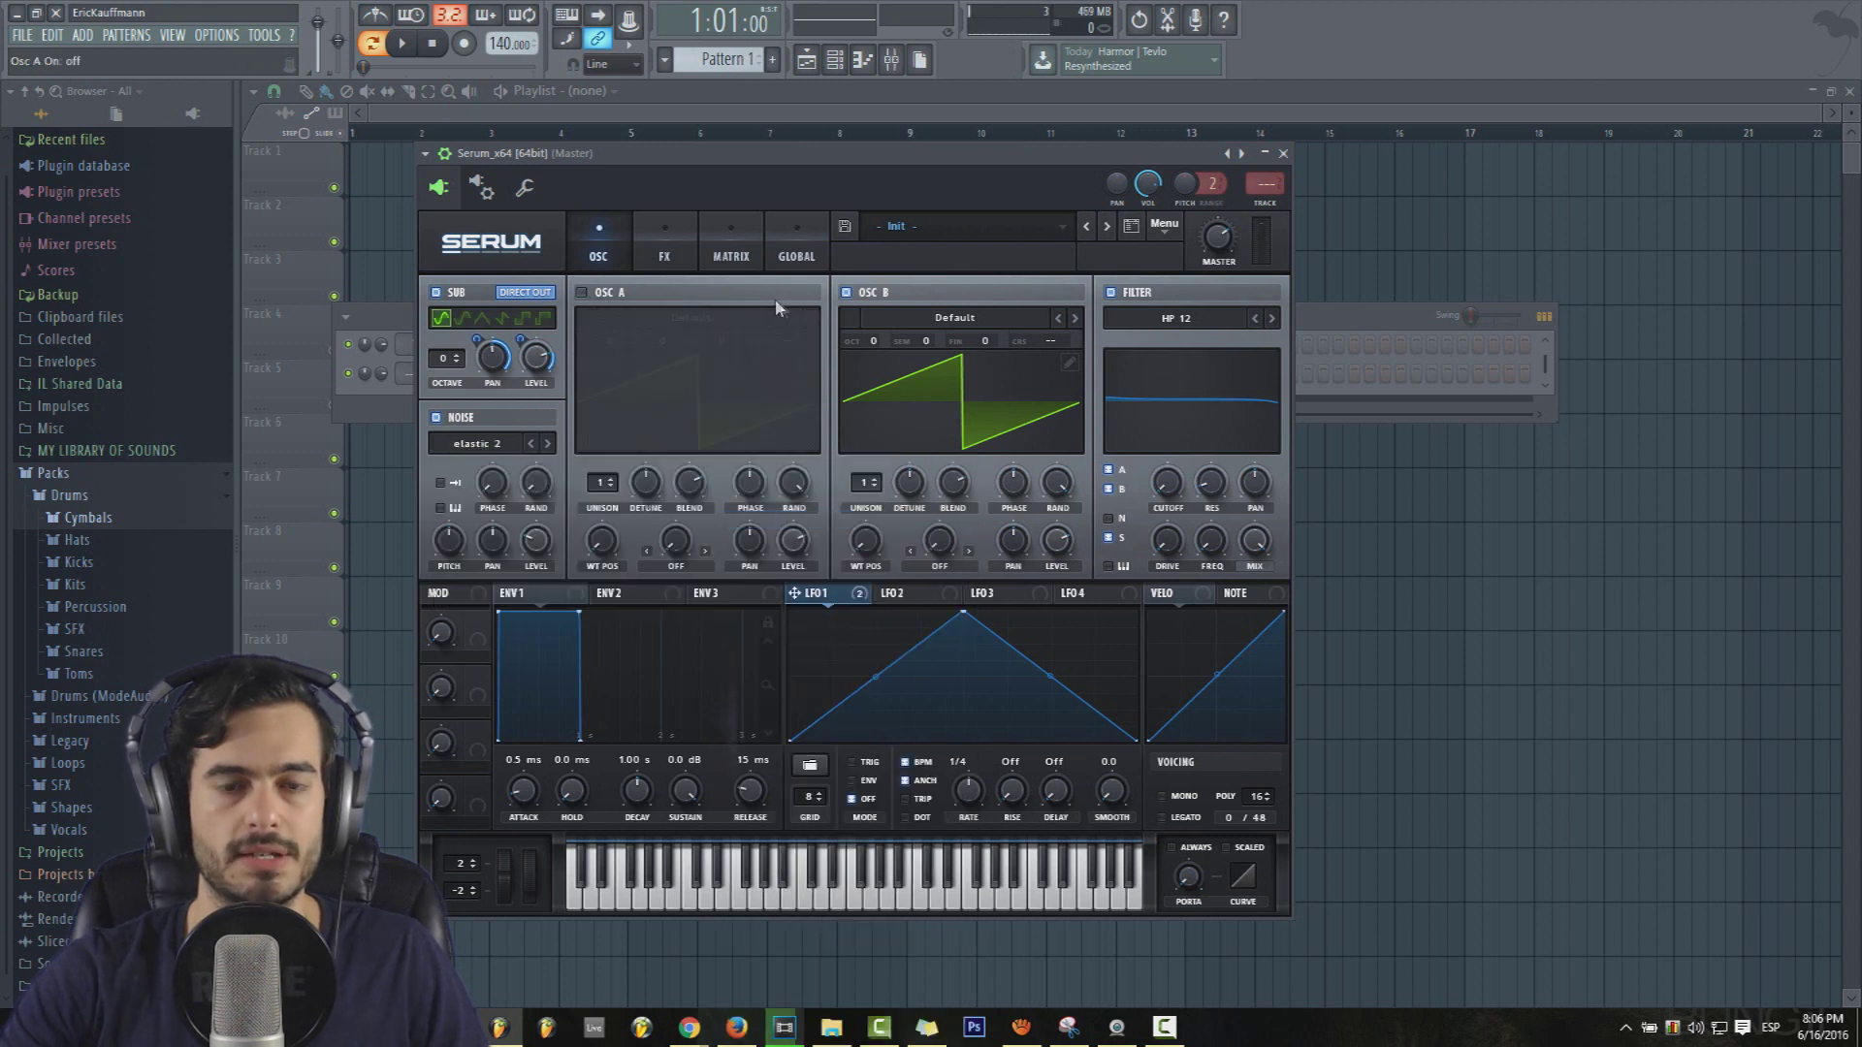
pyautogui.click(845, 292)
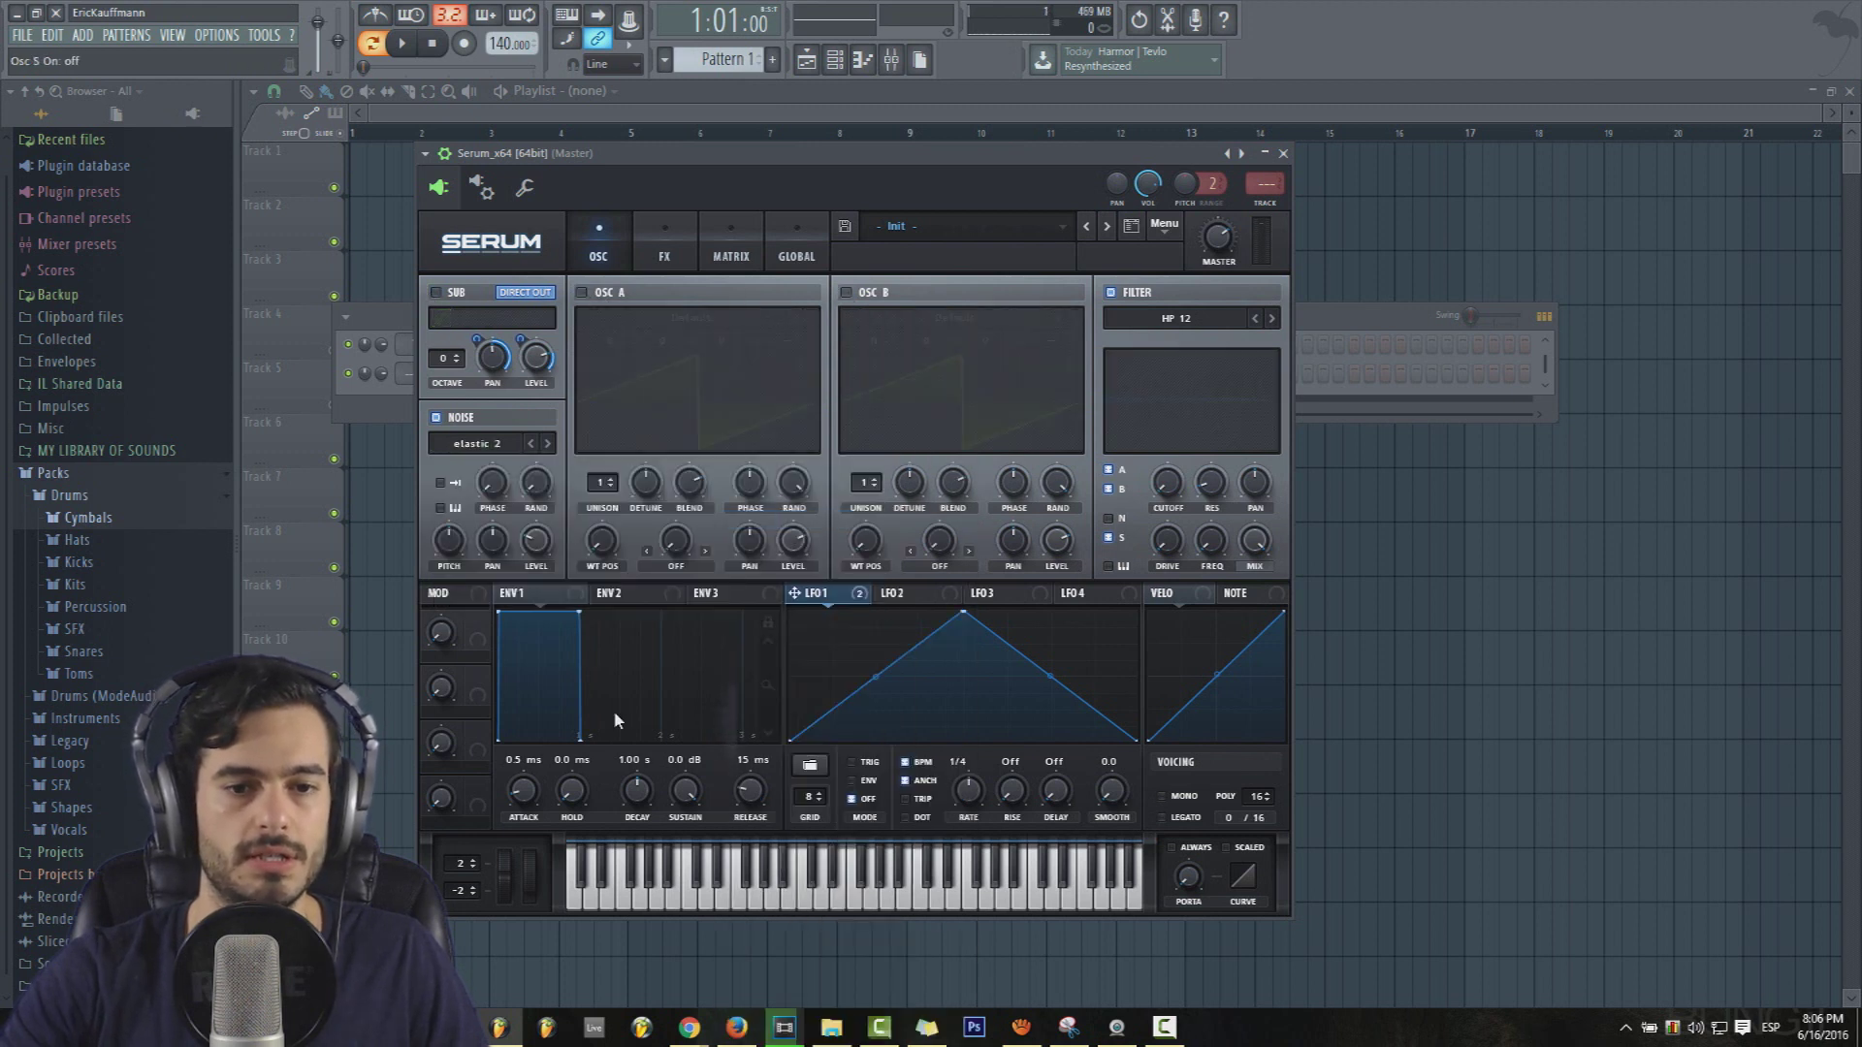
pyautogui.click(801, 907)
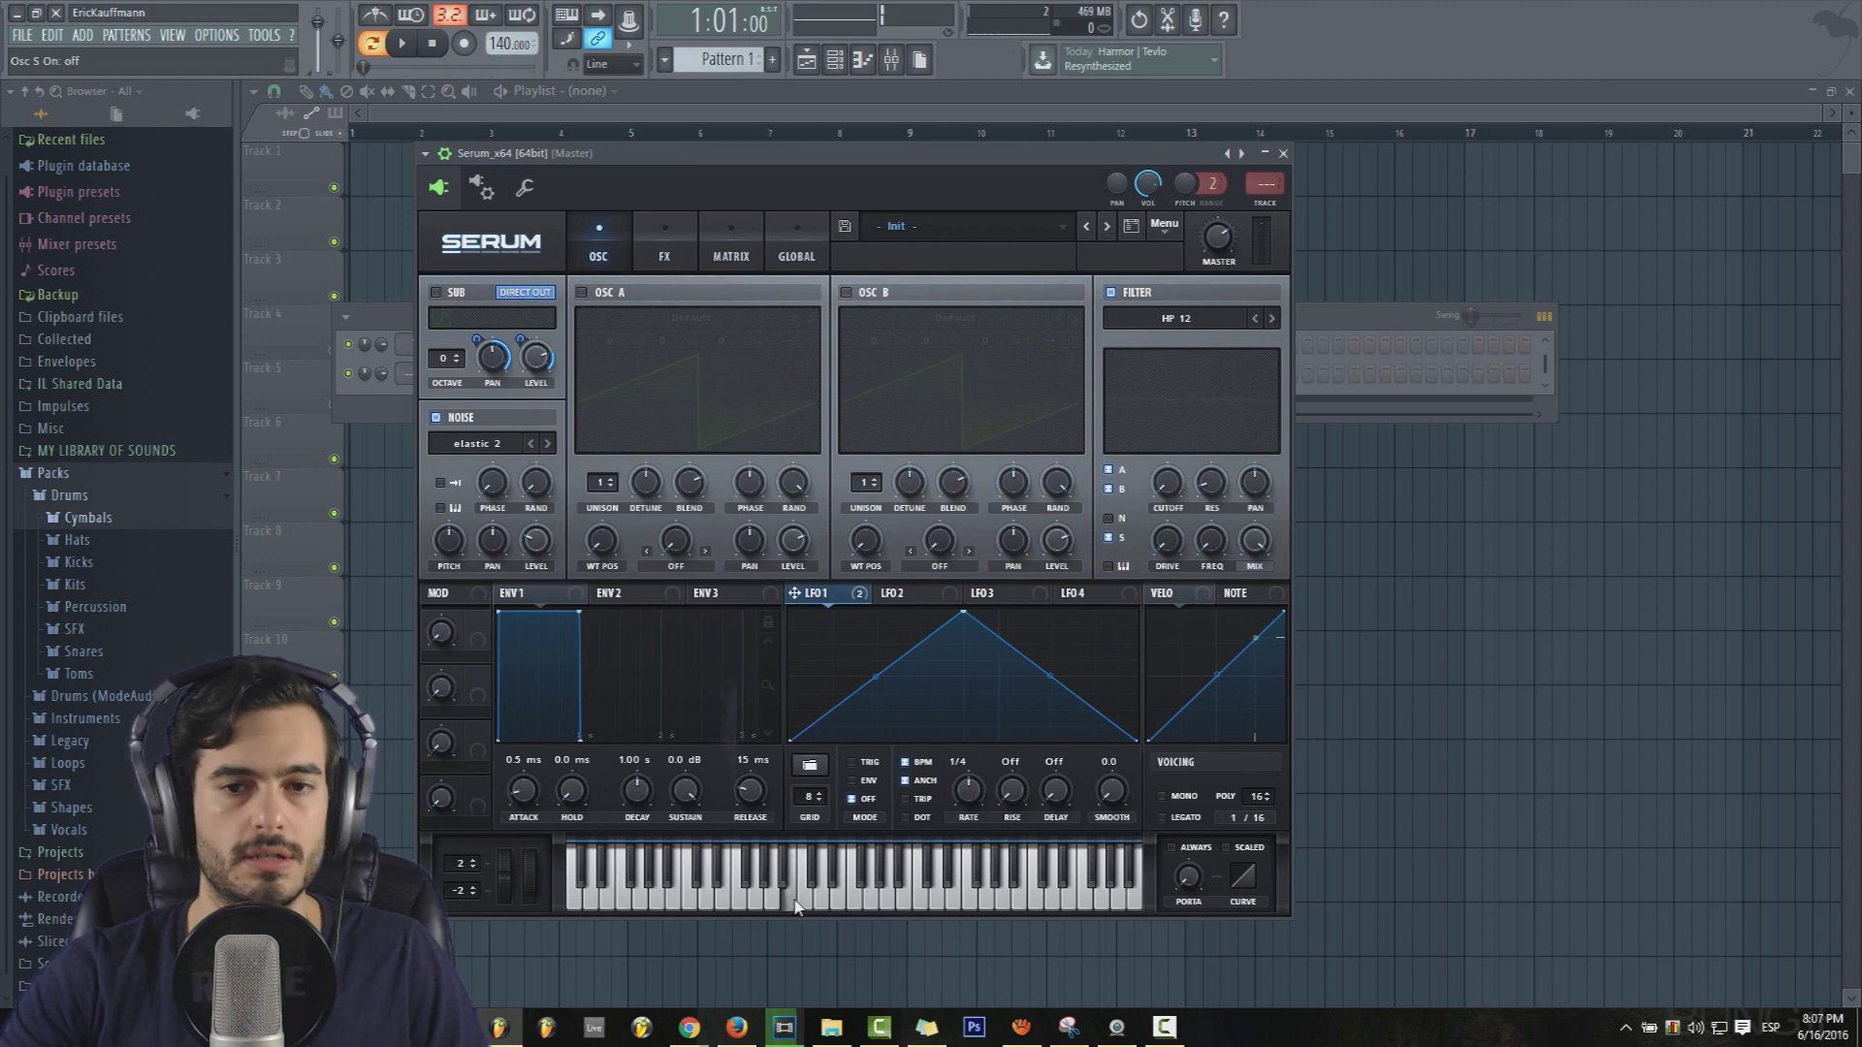
pyautogui.click(1112, 521)
pyautogui.click(1112, 293)
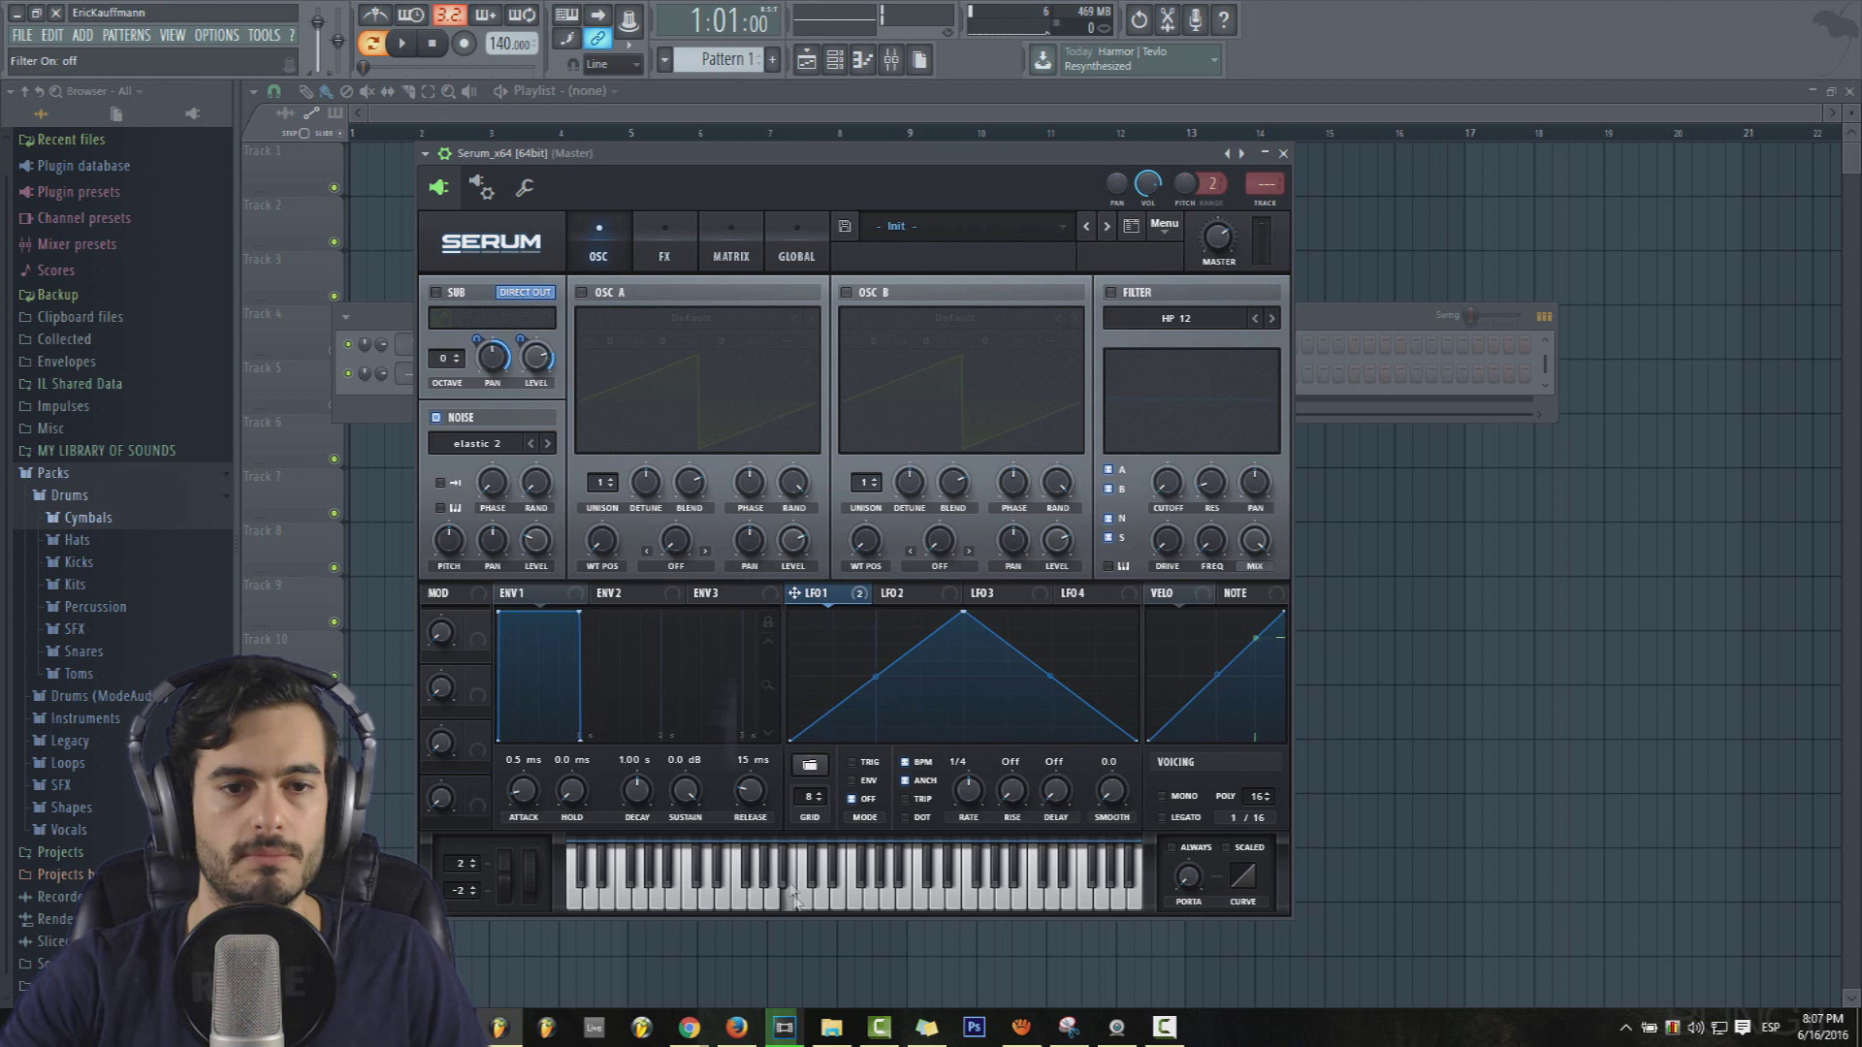
# Raise the noise oscillator's level to 100% and audition the sample with notes on the virtual keyboard.
pyautogui.moveTo(559, 555); pyautogui.dragTo(543, 472)
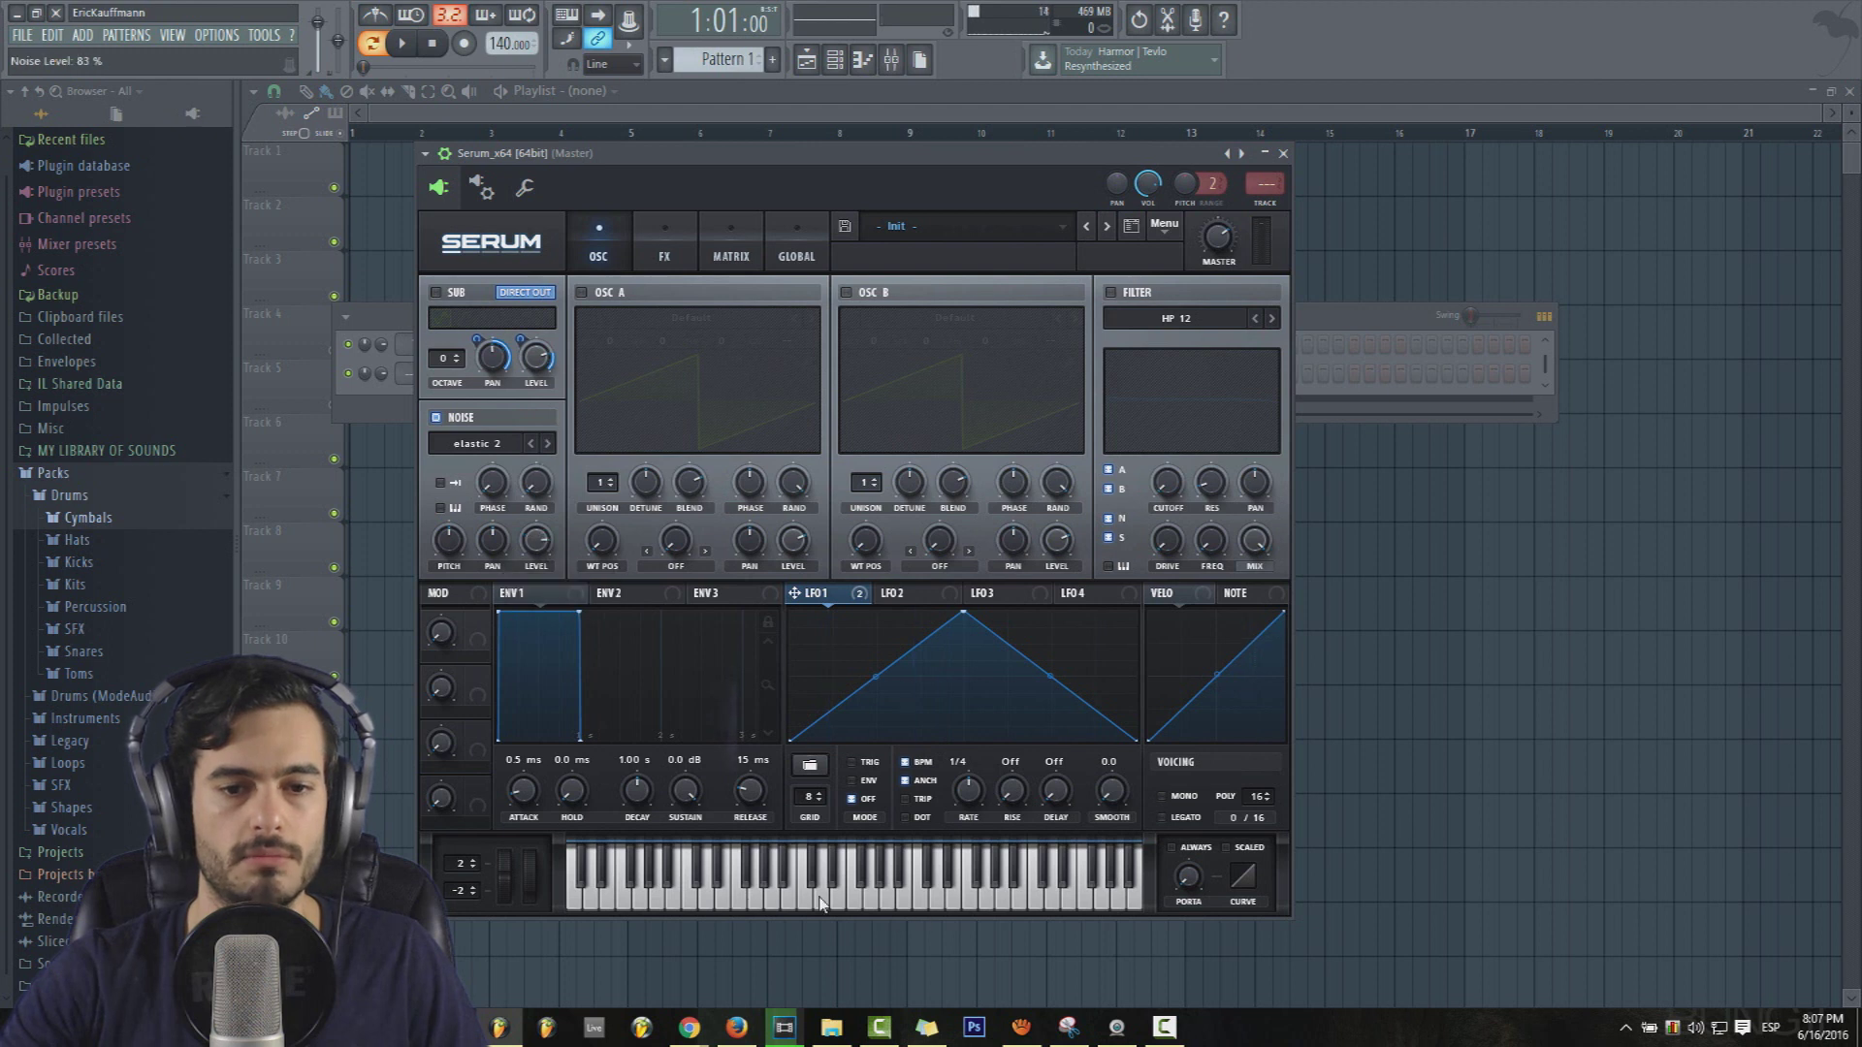
pyautogui.moveTo(550, 549); pyautogui.dragTo(551, 531)
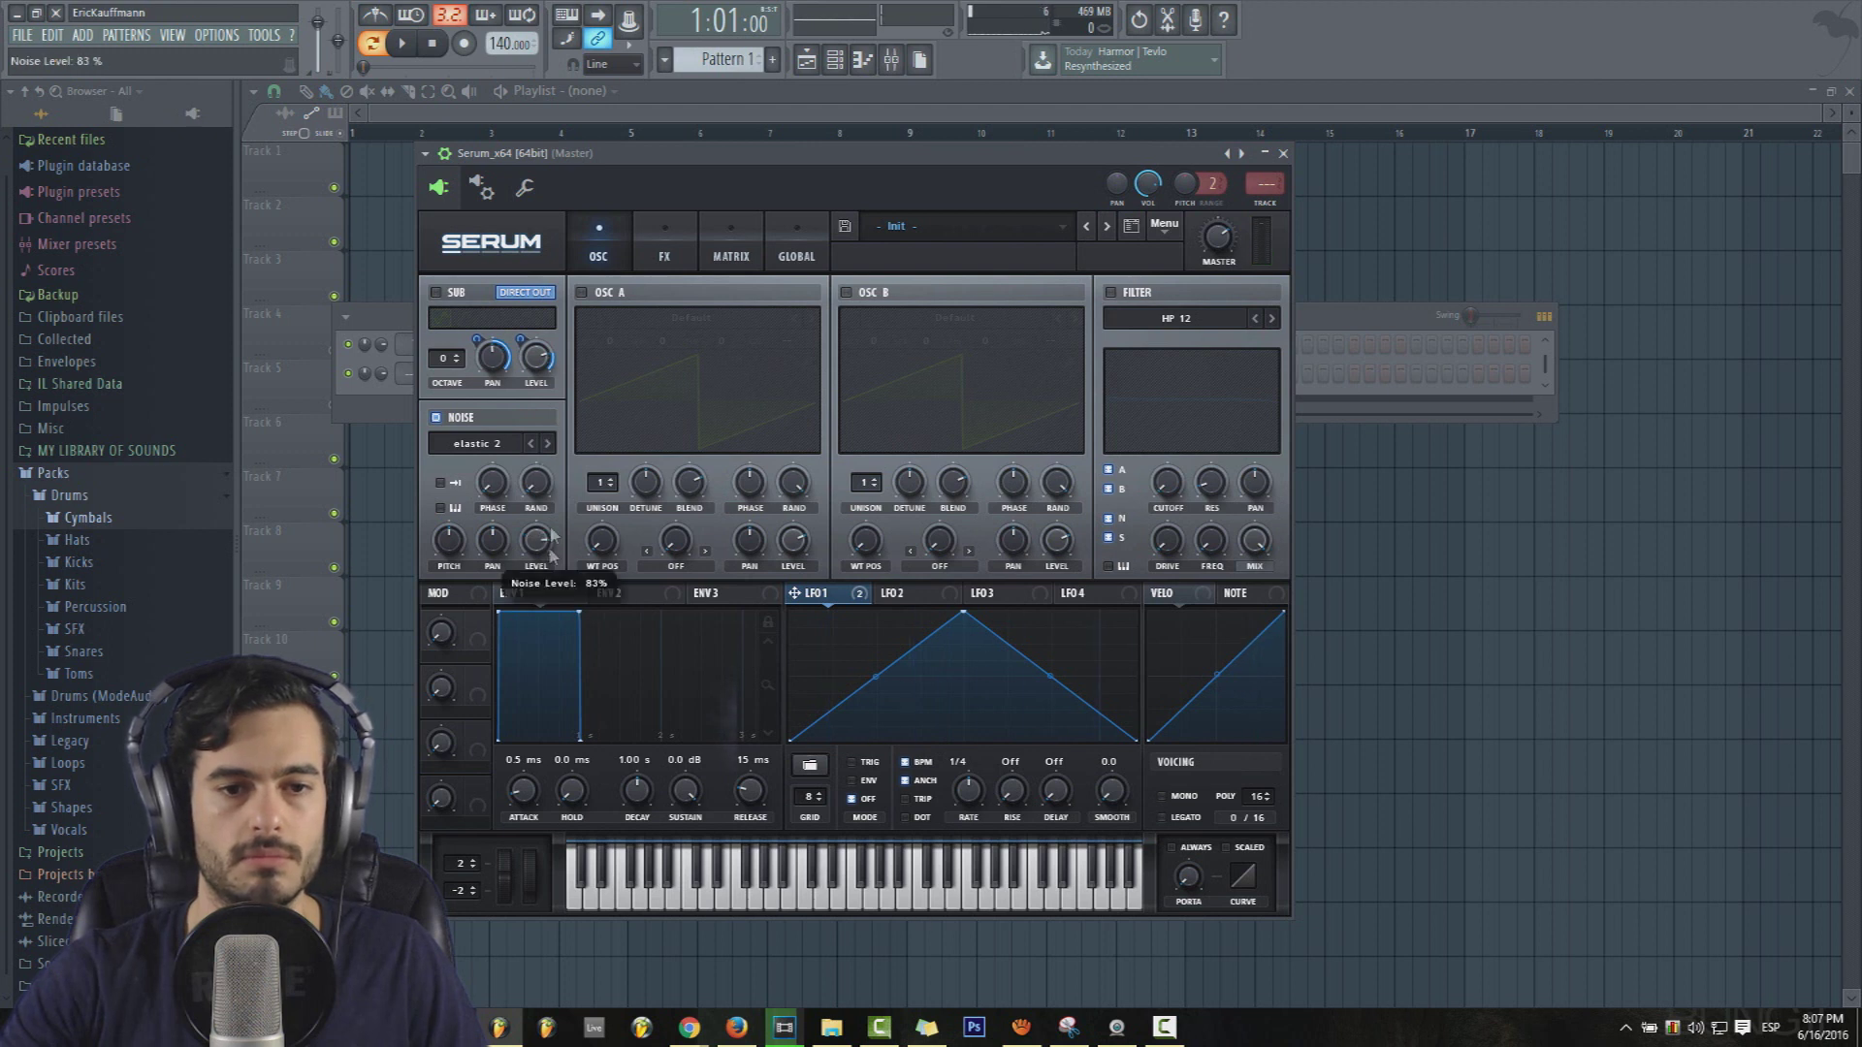
pyautogui.click(809, 894)
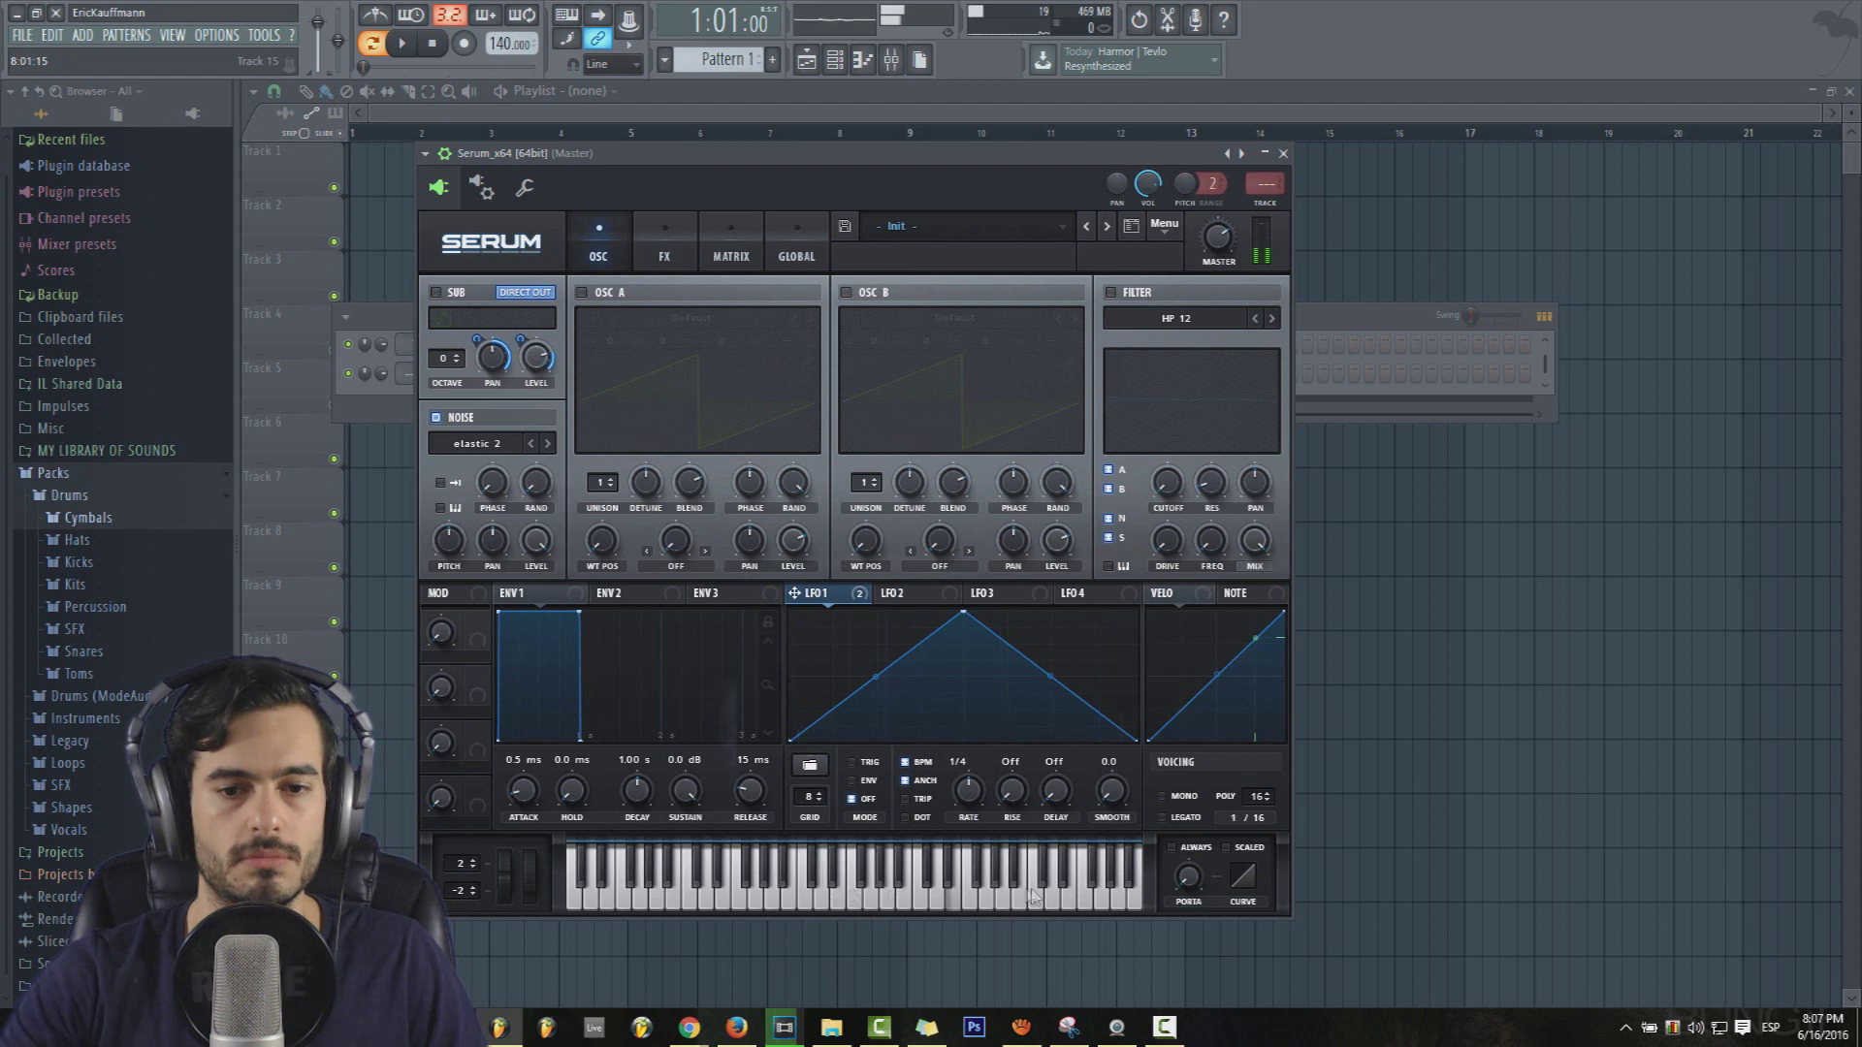
pyautogui.moveTo(1019, 897); pyautogui.dragTo(810, 902)
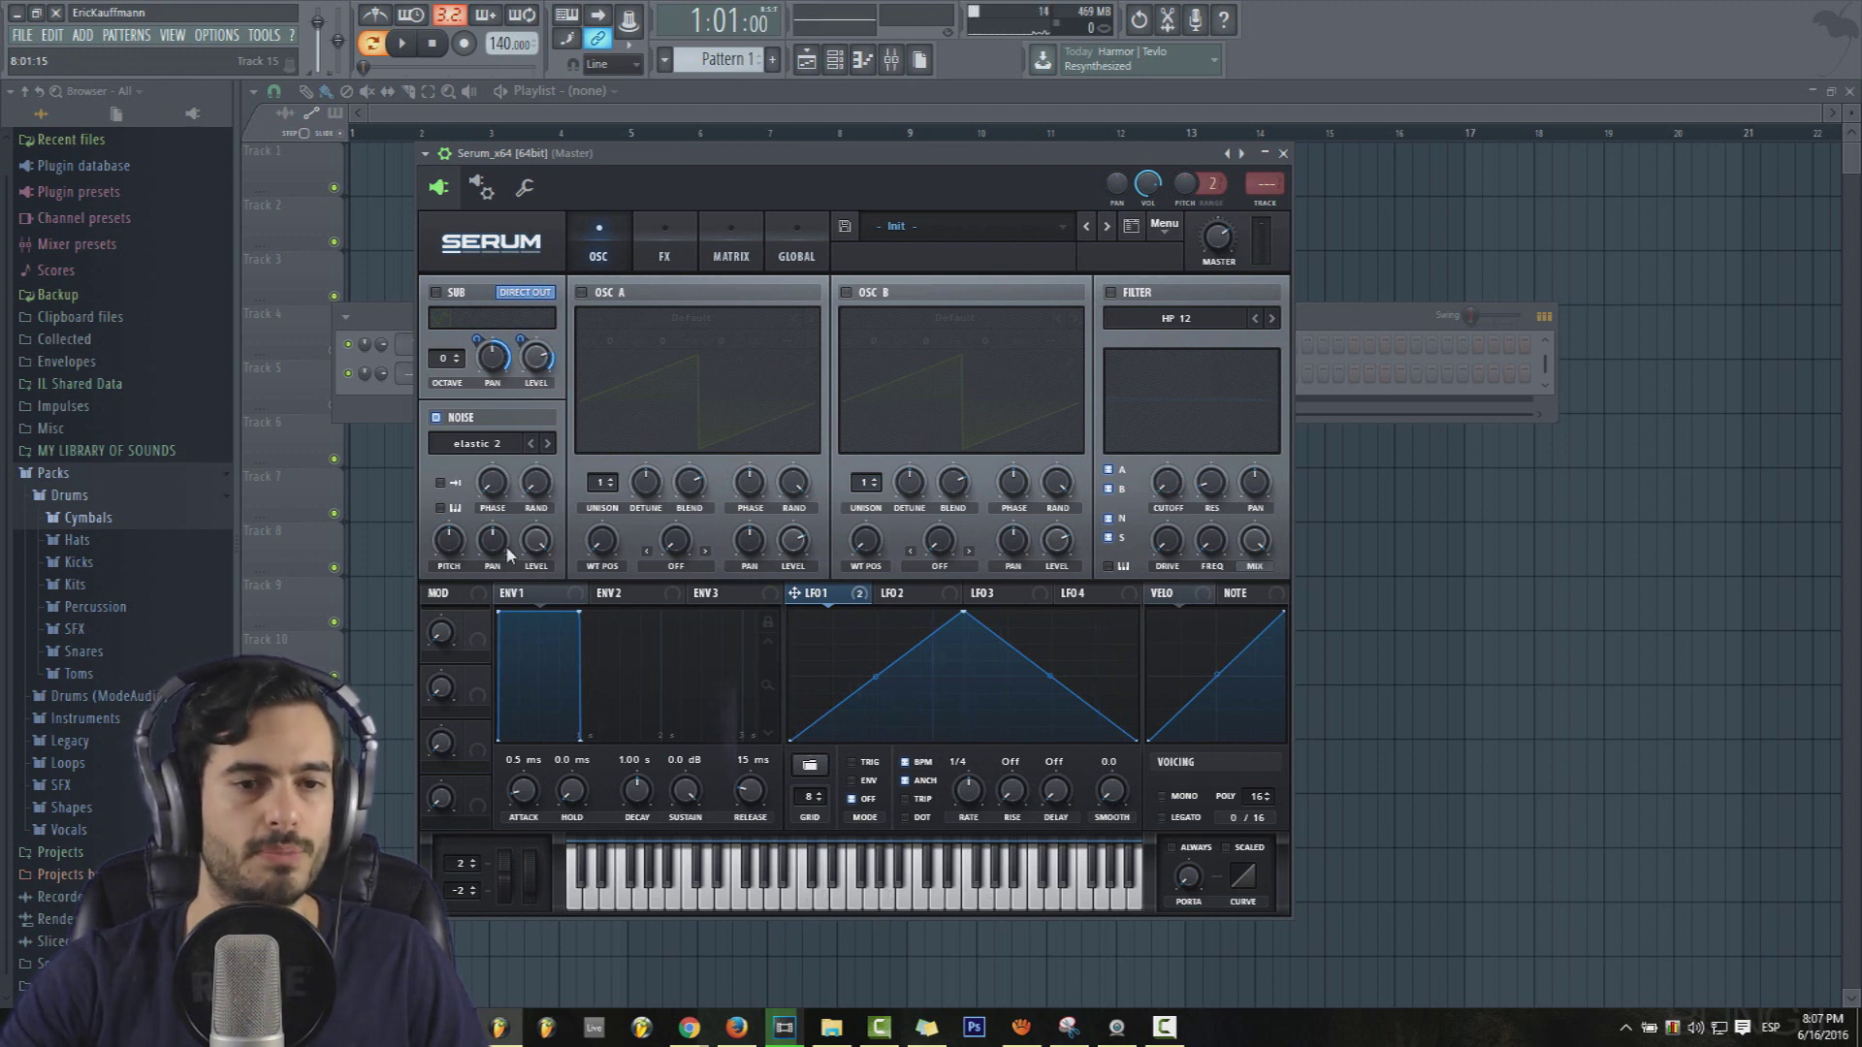
# Load the AlphaNz noise from the Analog category and audition it with a couple of notes.
pyautogui.click(487, 448)
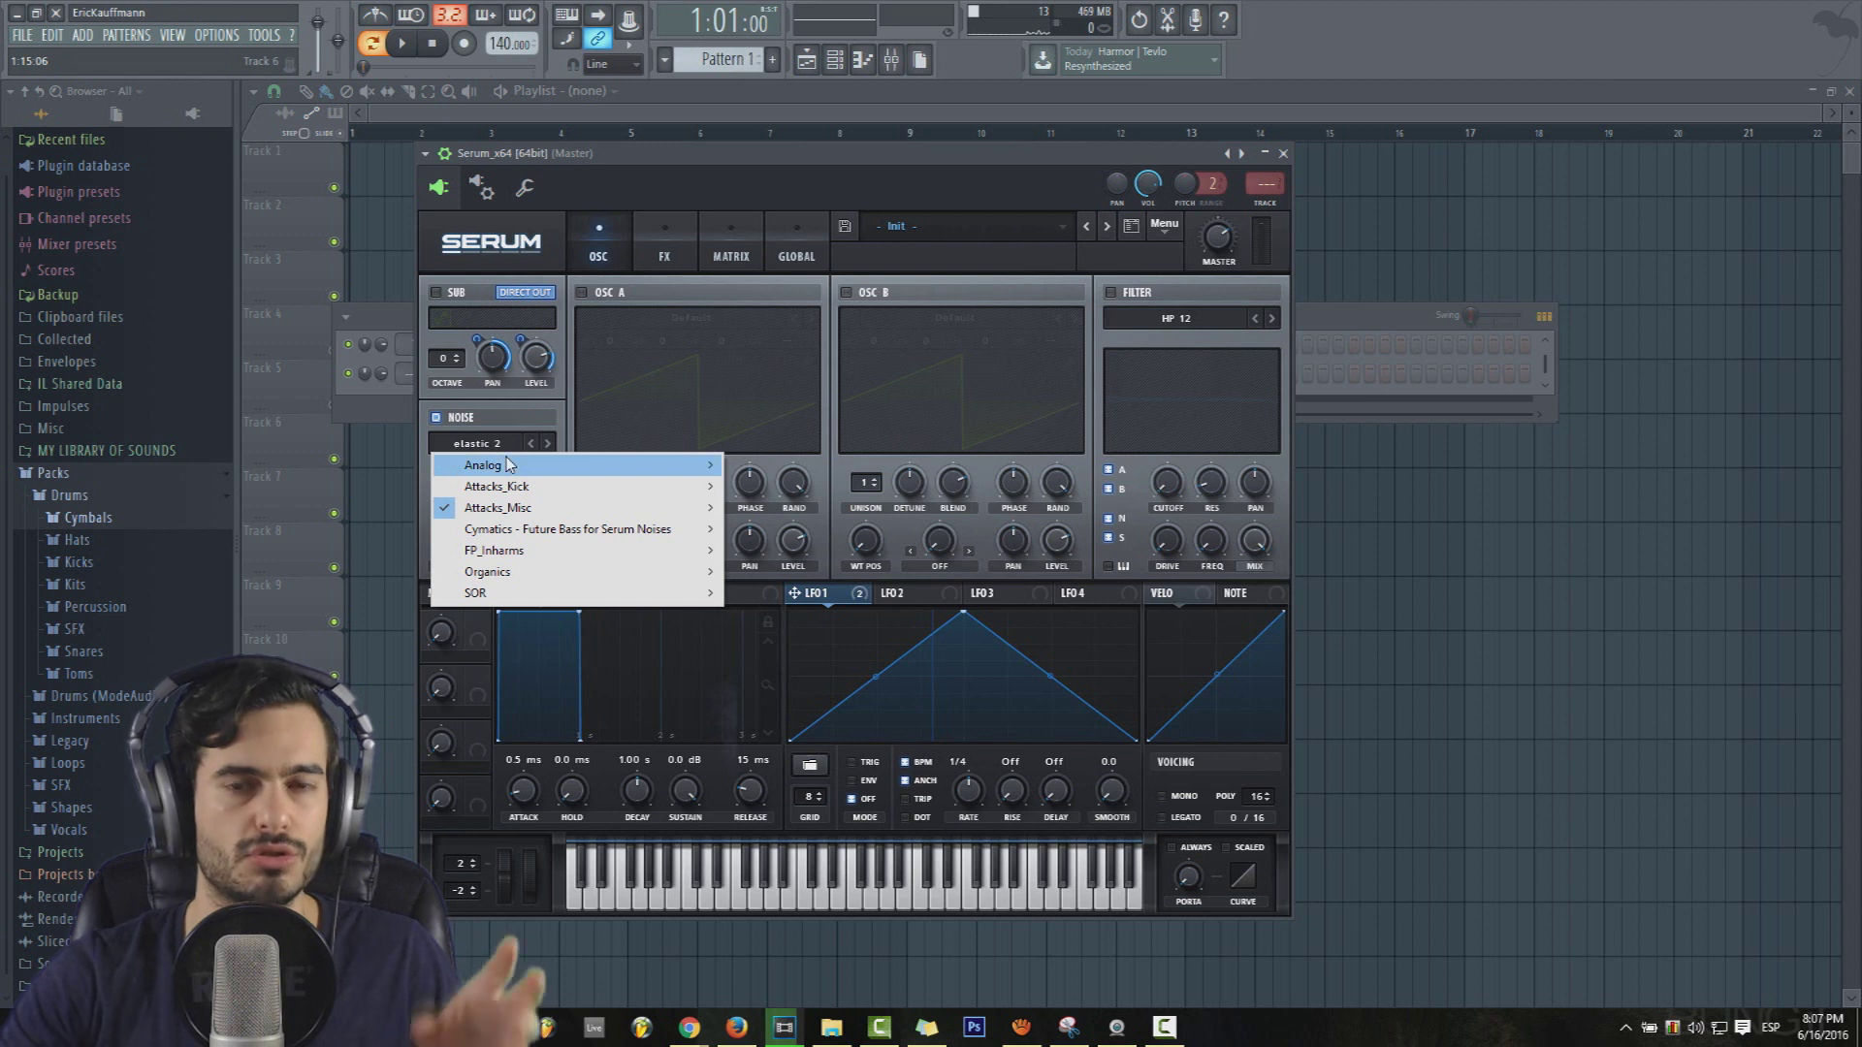
pyautogui.moveTo(506, 465)
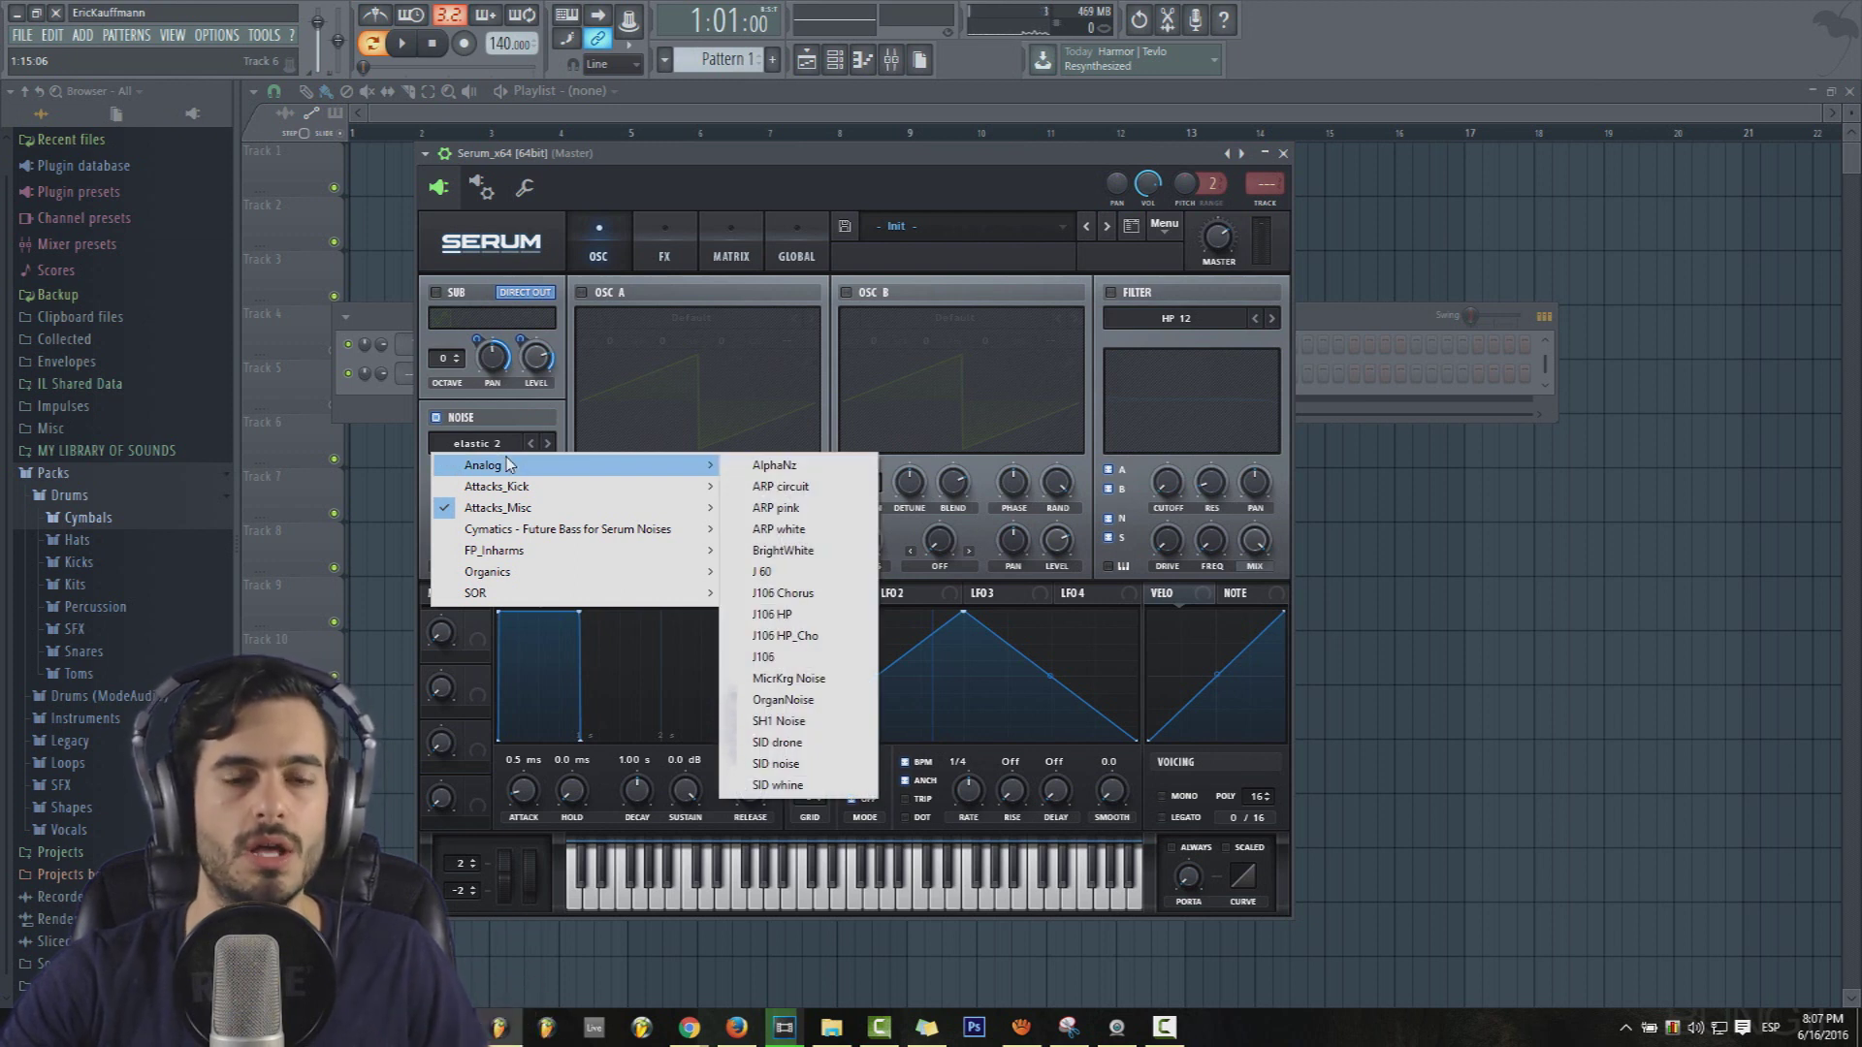
pyautogui.click(805, 466)
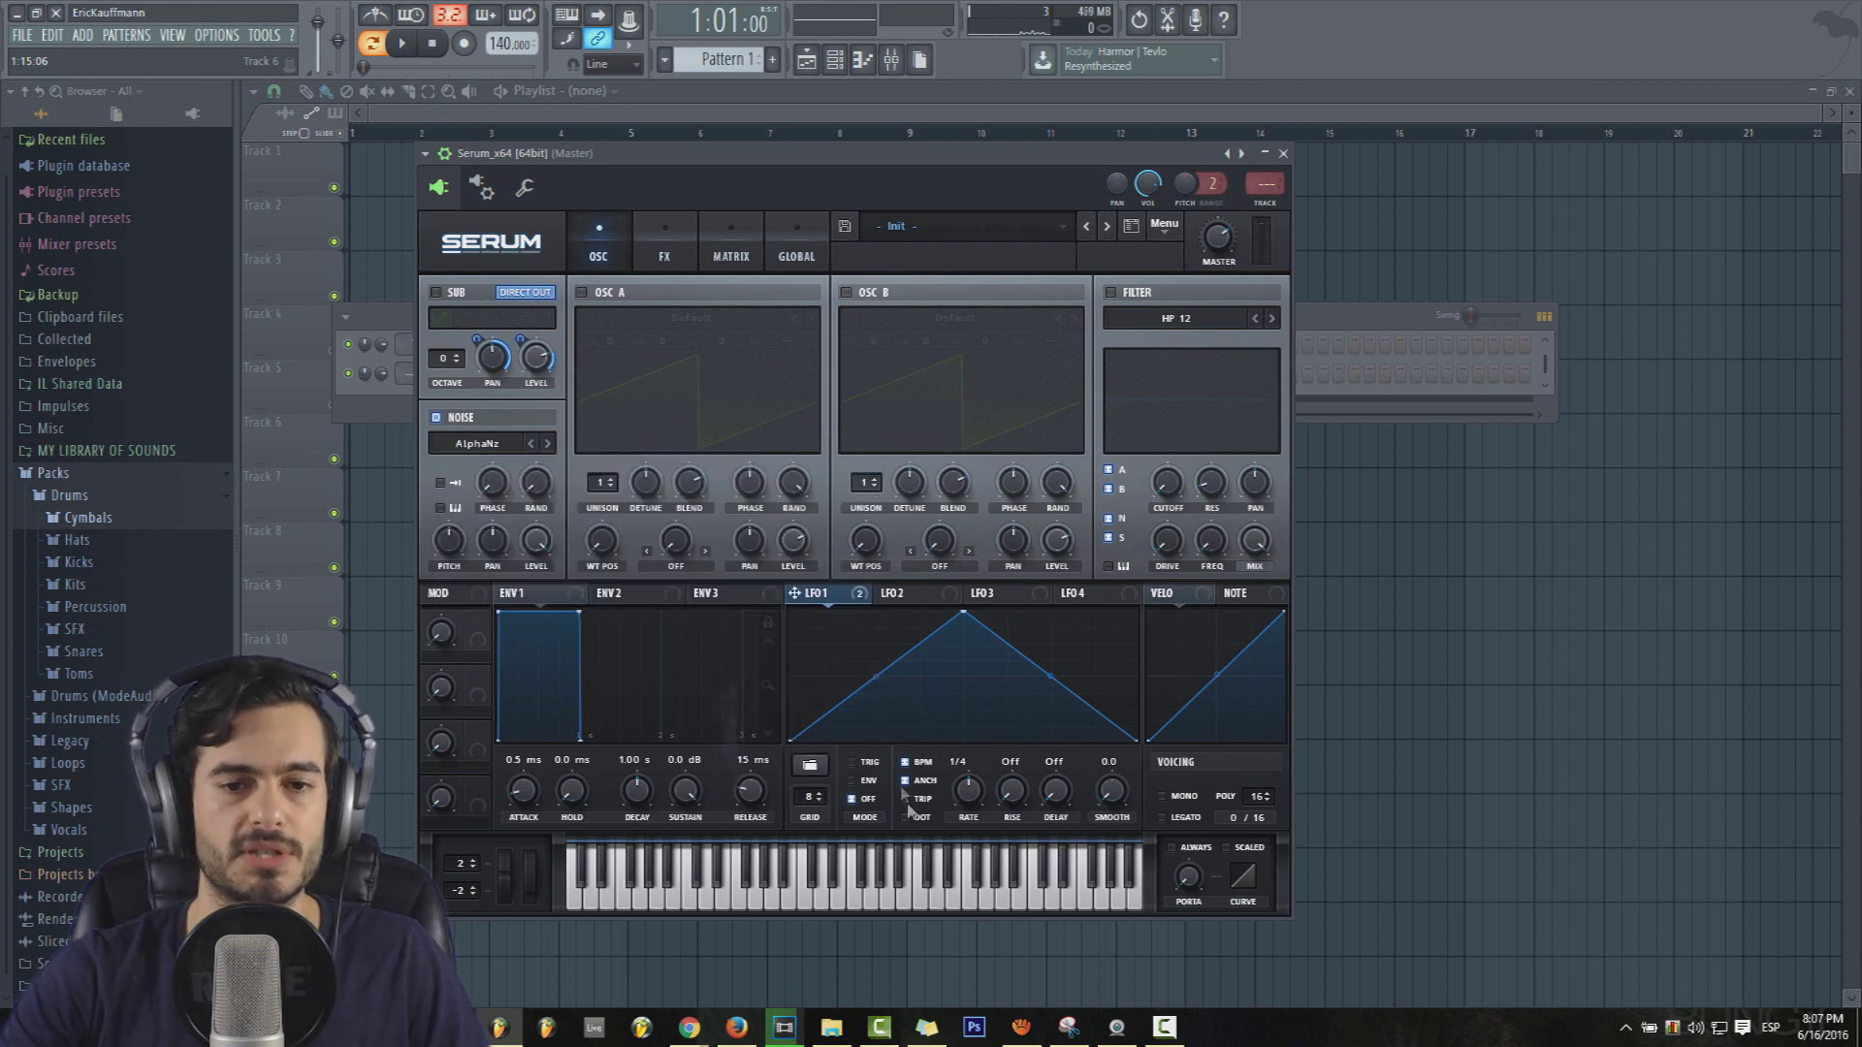
pyautogui.click(821, 899)
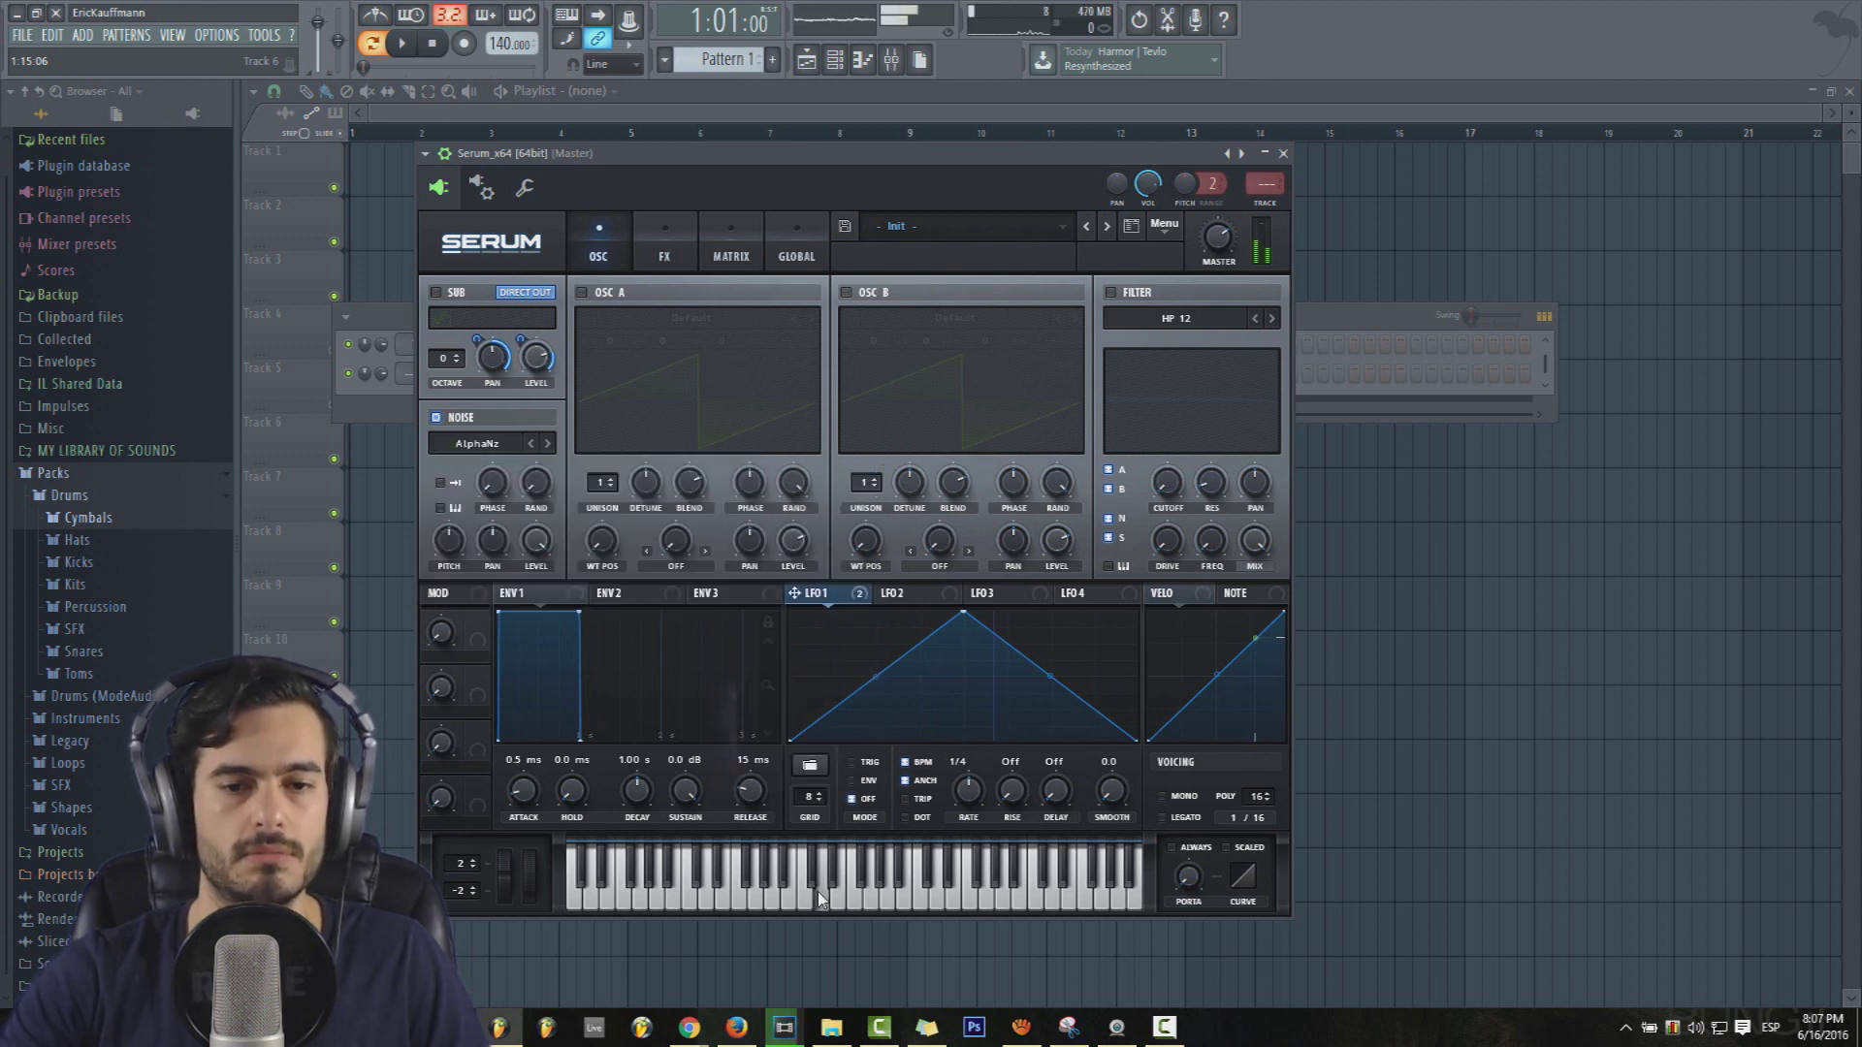
pyautogui.click(842, 900)
# Disable the flanger, reverb and filter effects and audition the dry AlphaNz noise on the virtual keyboard.
pyautogui.click(664, 250)
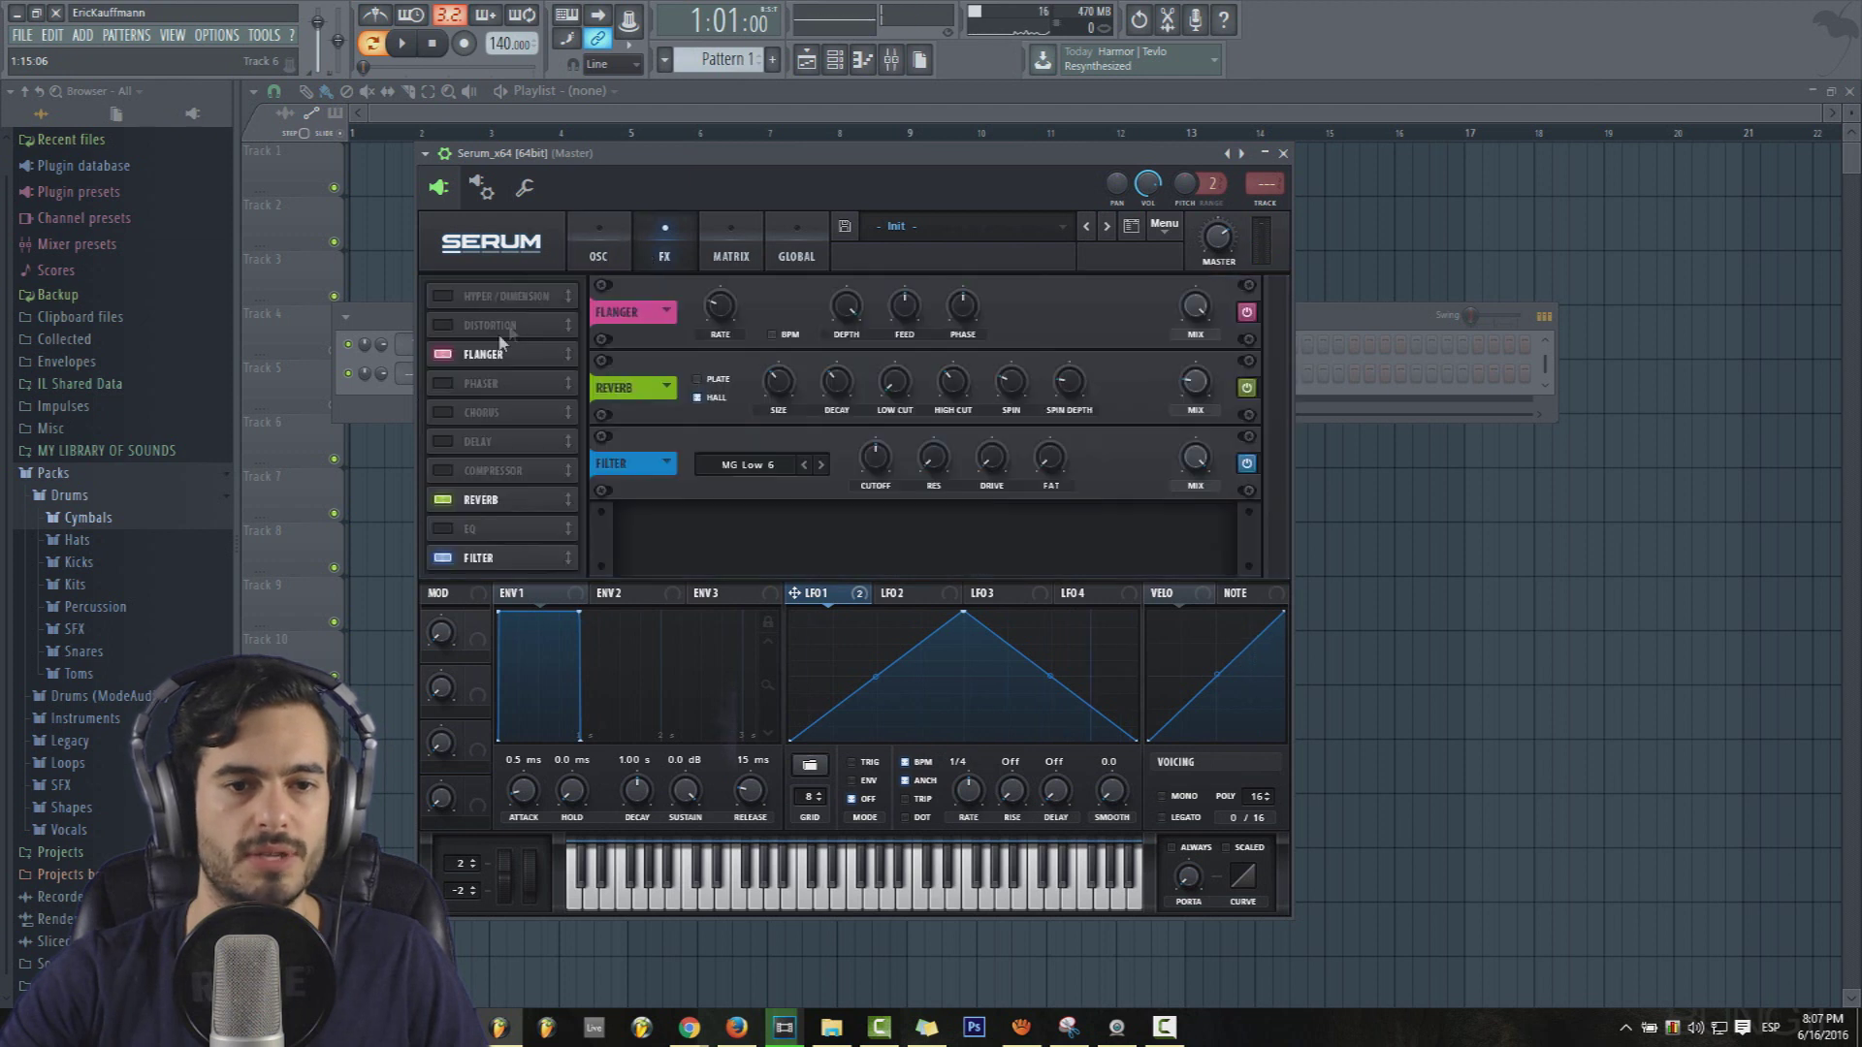
pyautogui.click(448, 359)
pyautogui.click(443, 498)
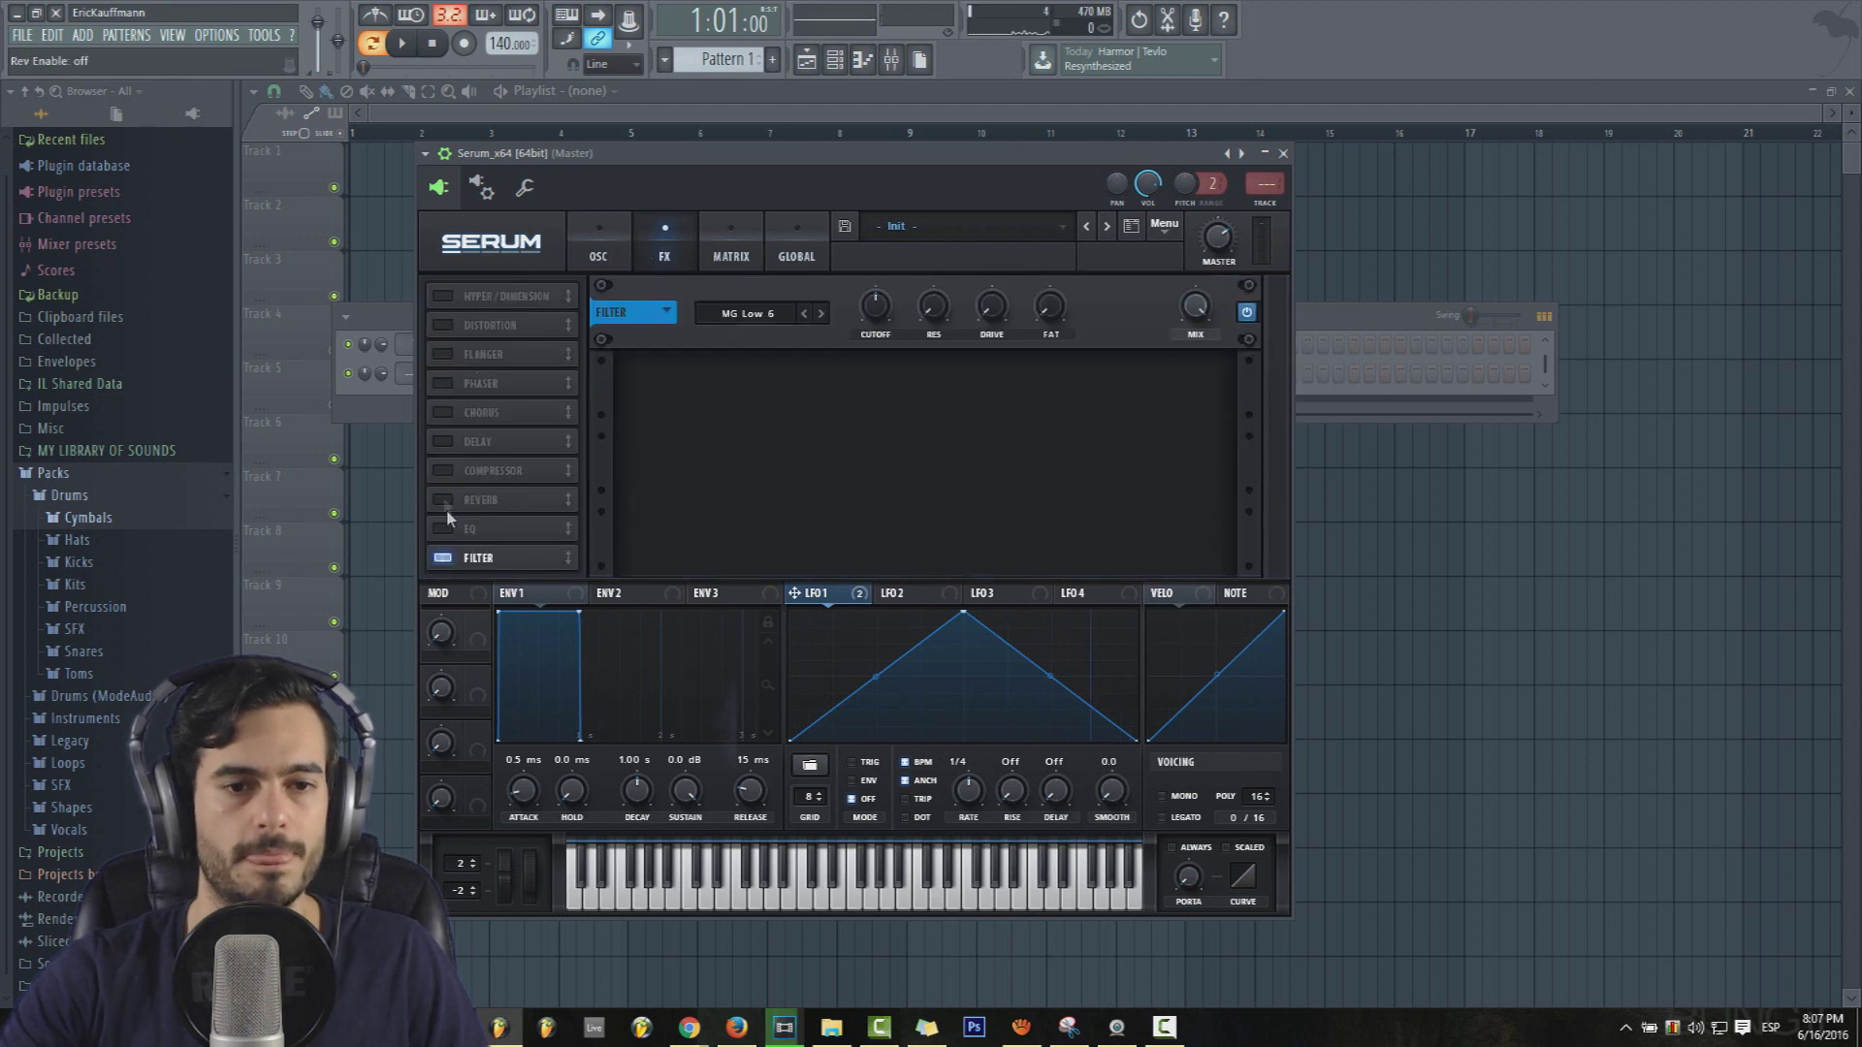
pyautogui.click(442, 559)
pyautogui.click(599, 250)
pyautogui.click(761, 897)
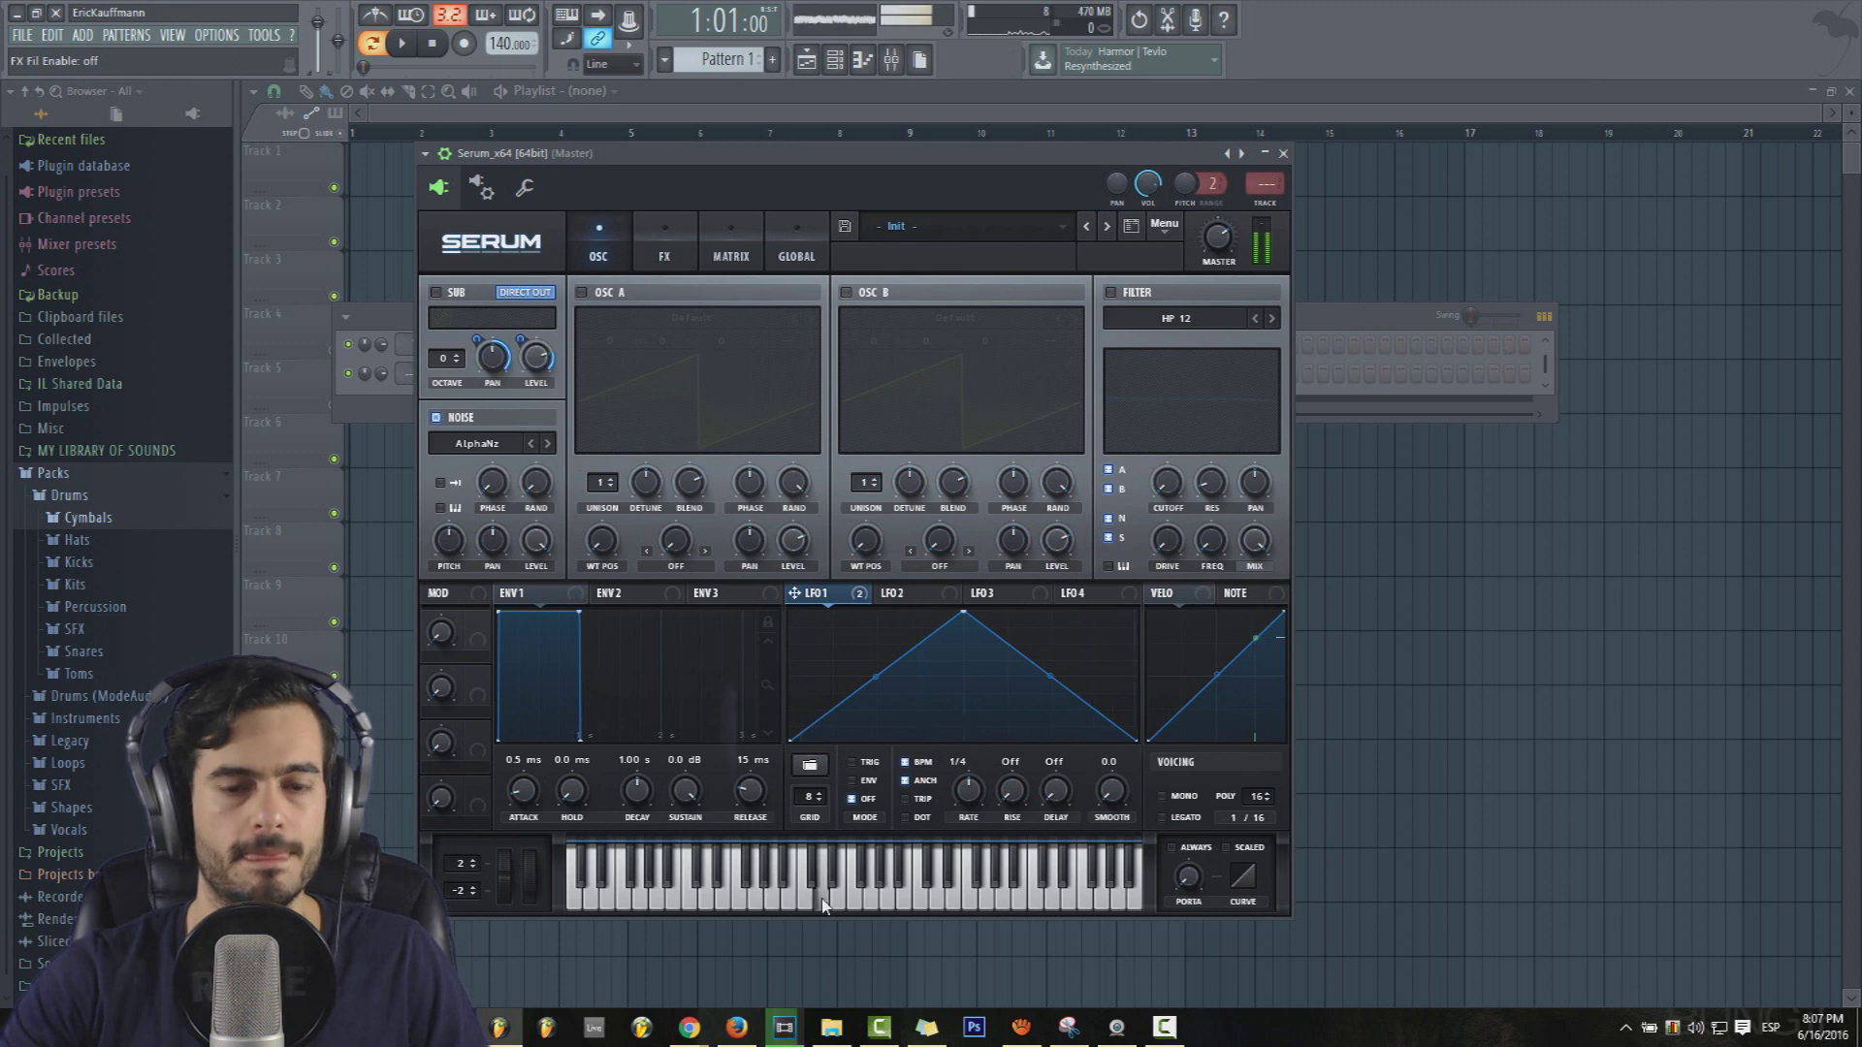
pyautogui.moveTo(825, 904)
pyautogui.mouseDown()
pyautogui.moveTo(1049, 901)
pyautogui.moveTo(793, 901)
pyautogui.mouseUp()
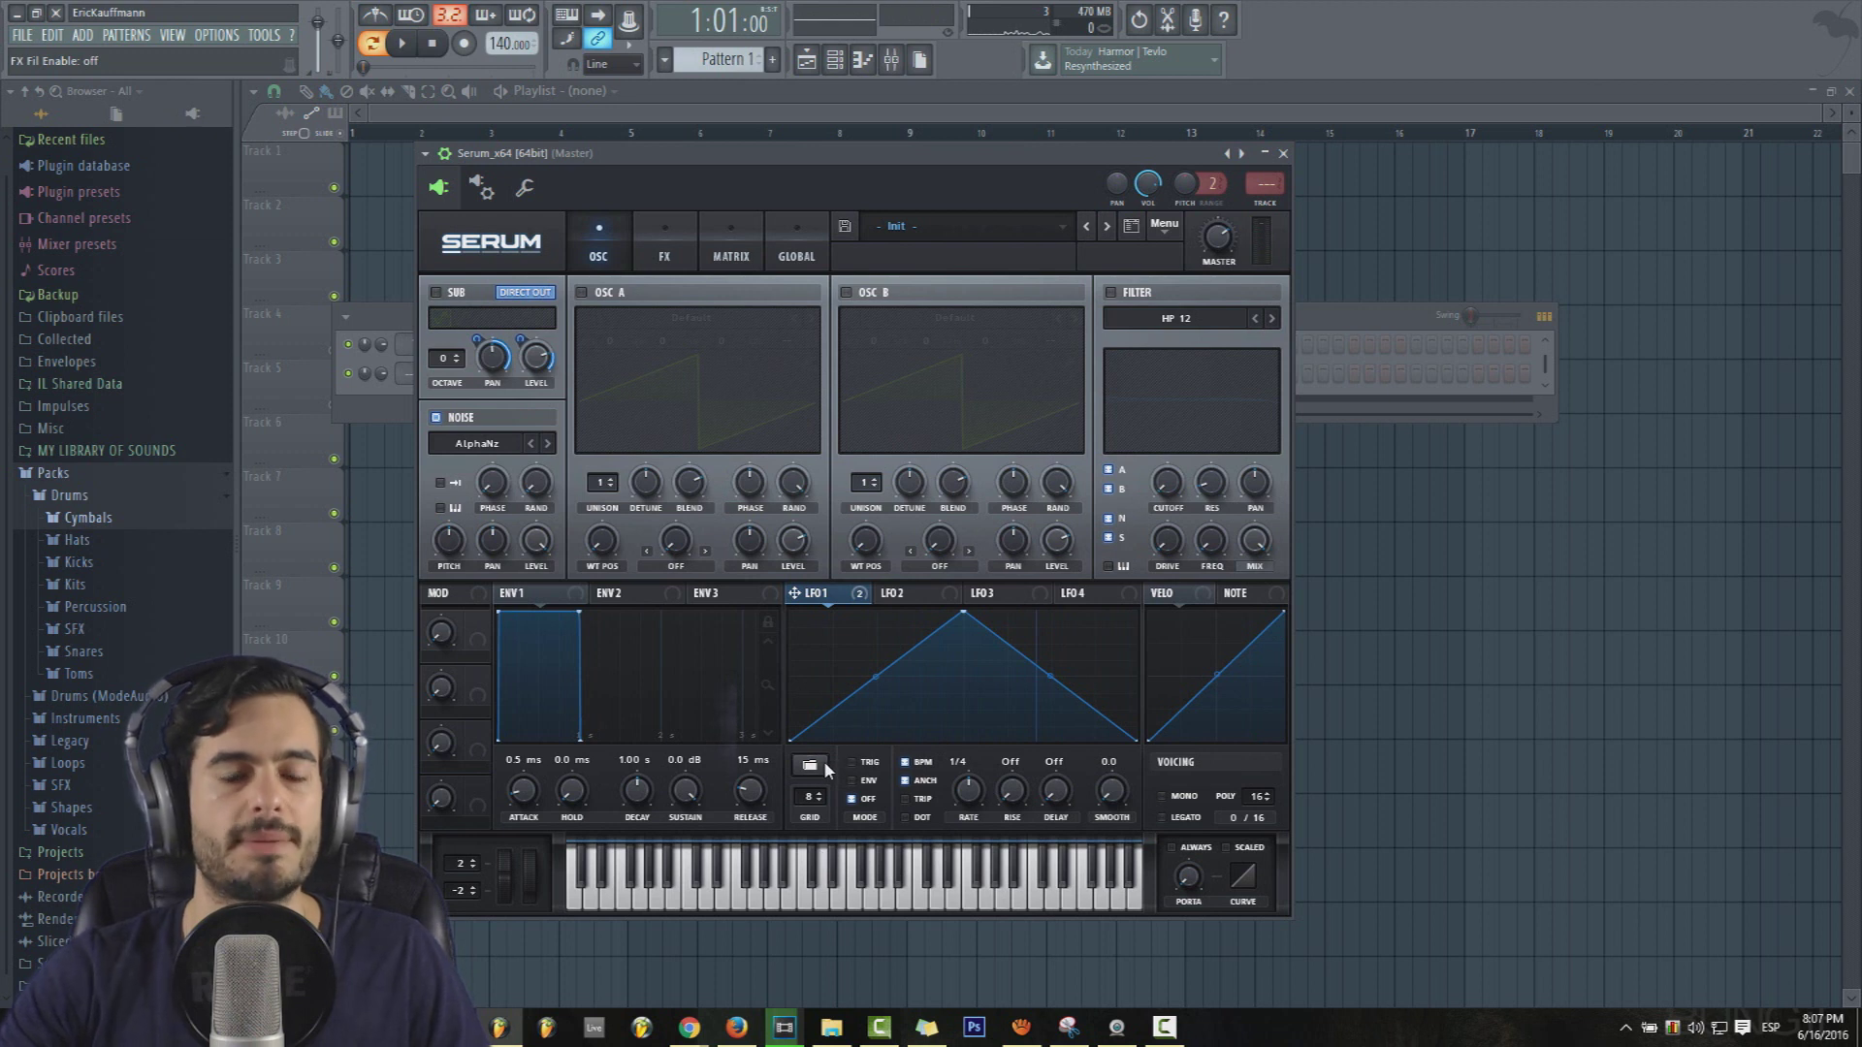
# Enable pitch tracking for the noise oscillator and play different notes to compare how its pitch follows the keyboard.
pyautogui.click(441, 510)
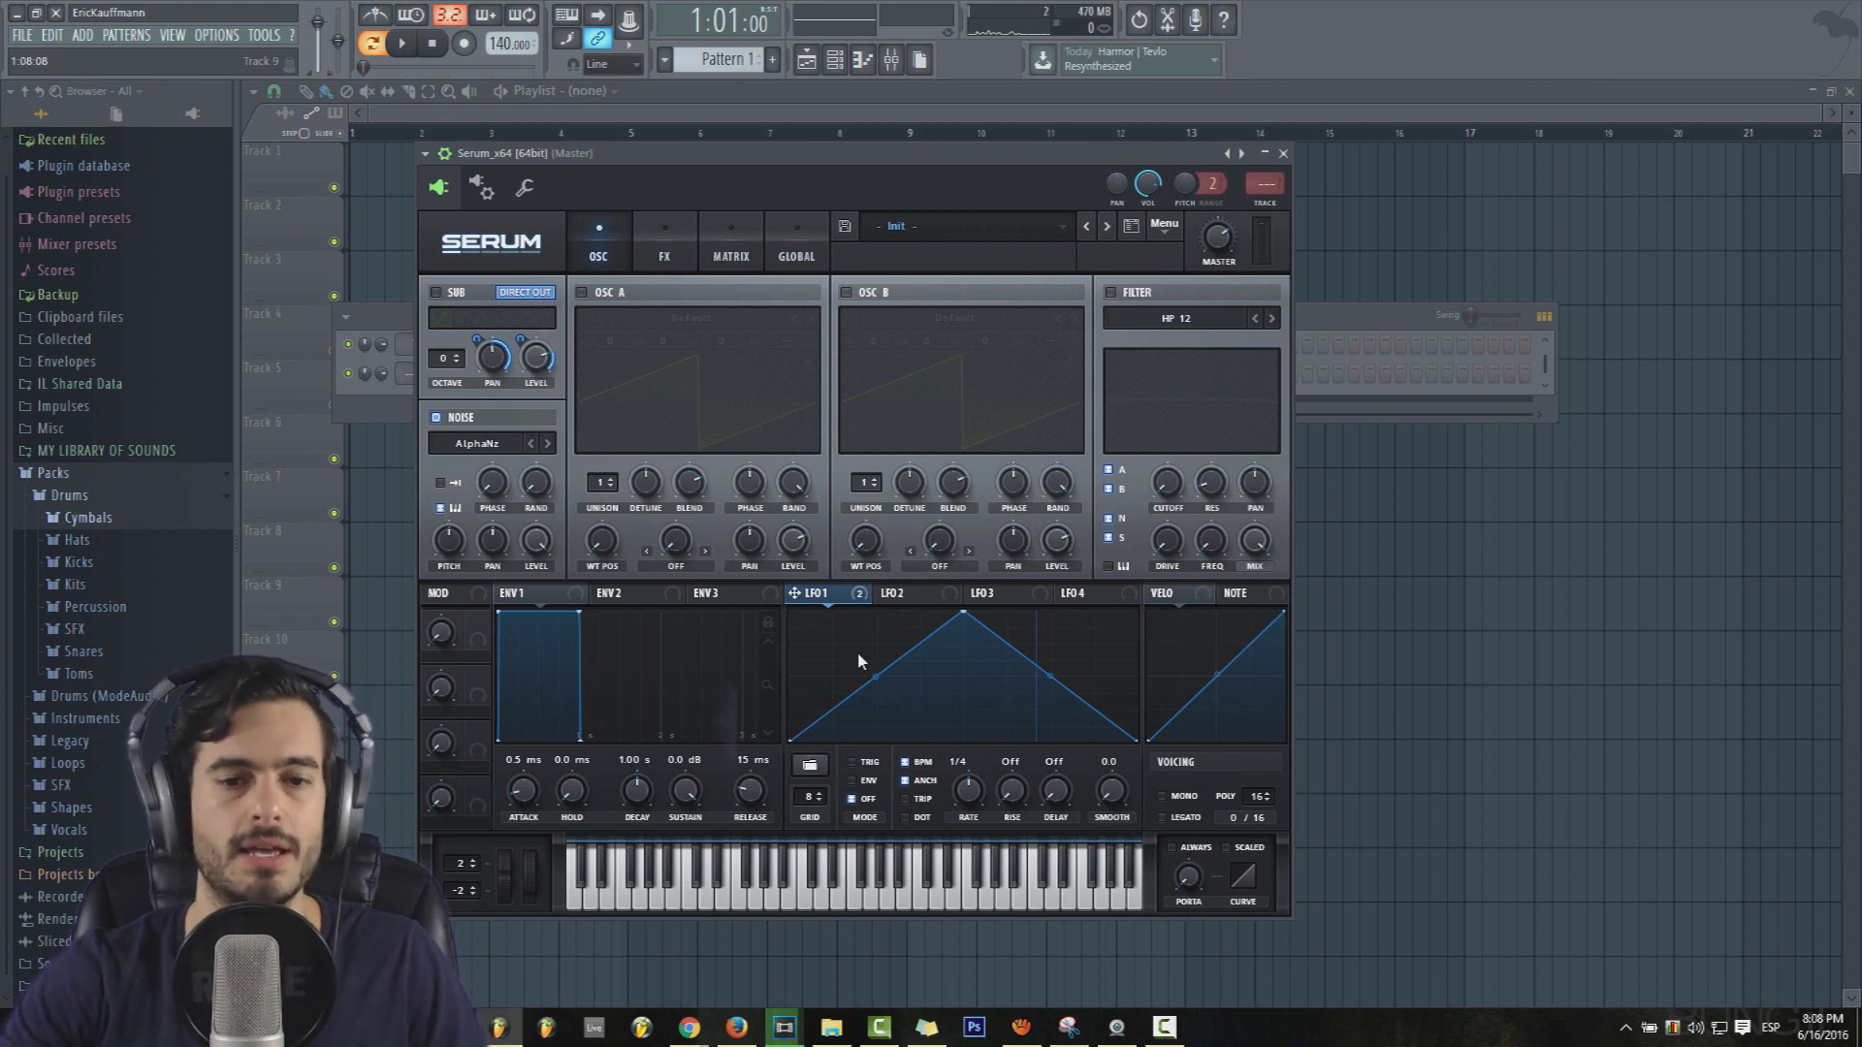
pyautogui.moveTo(950, 878)
pyautogui.mouseDown()
pyautogui.moveTo(1132, 897)
pyautogui.moveTo(613, 887)
pyautogui.moveTo(583, 904)
pyautogui.moveTo(992, 896)
pyautogui.mouseUp()
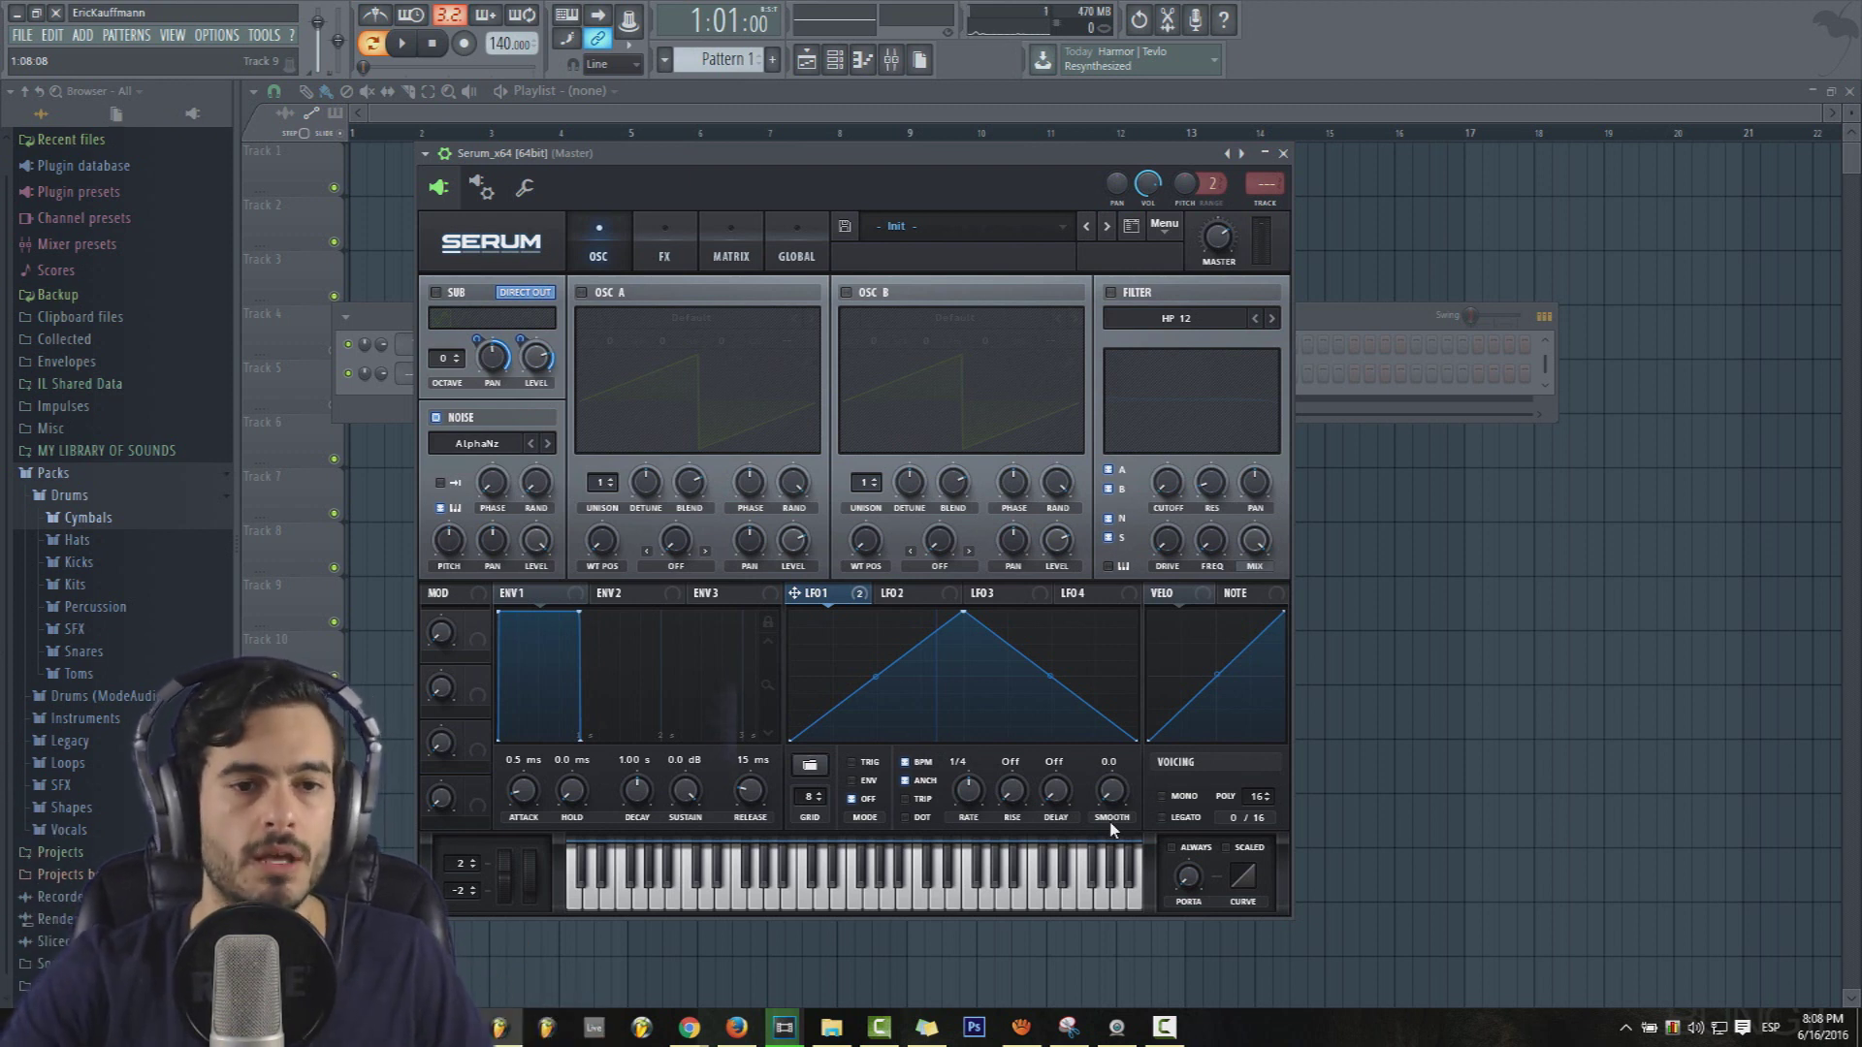
# Enable one-shot playback for the noise oscillator, with its phase at 0% and random phase at 98%.
pyautogui.click(445, 484)
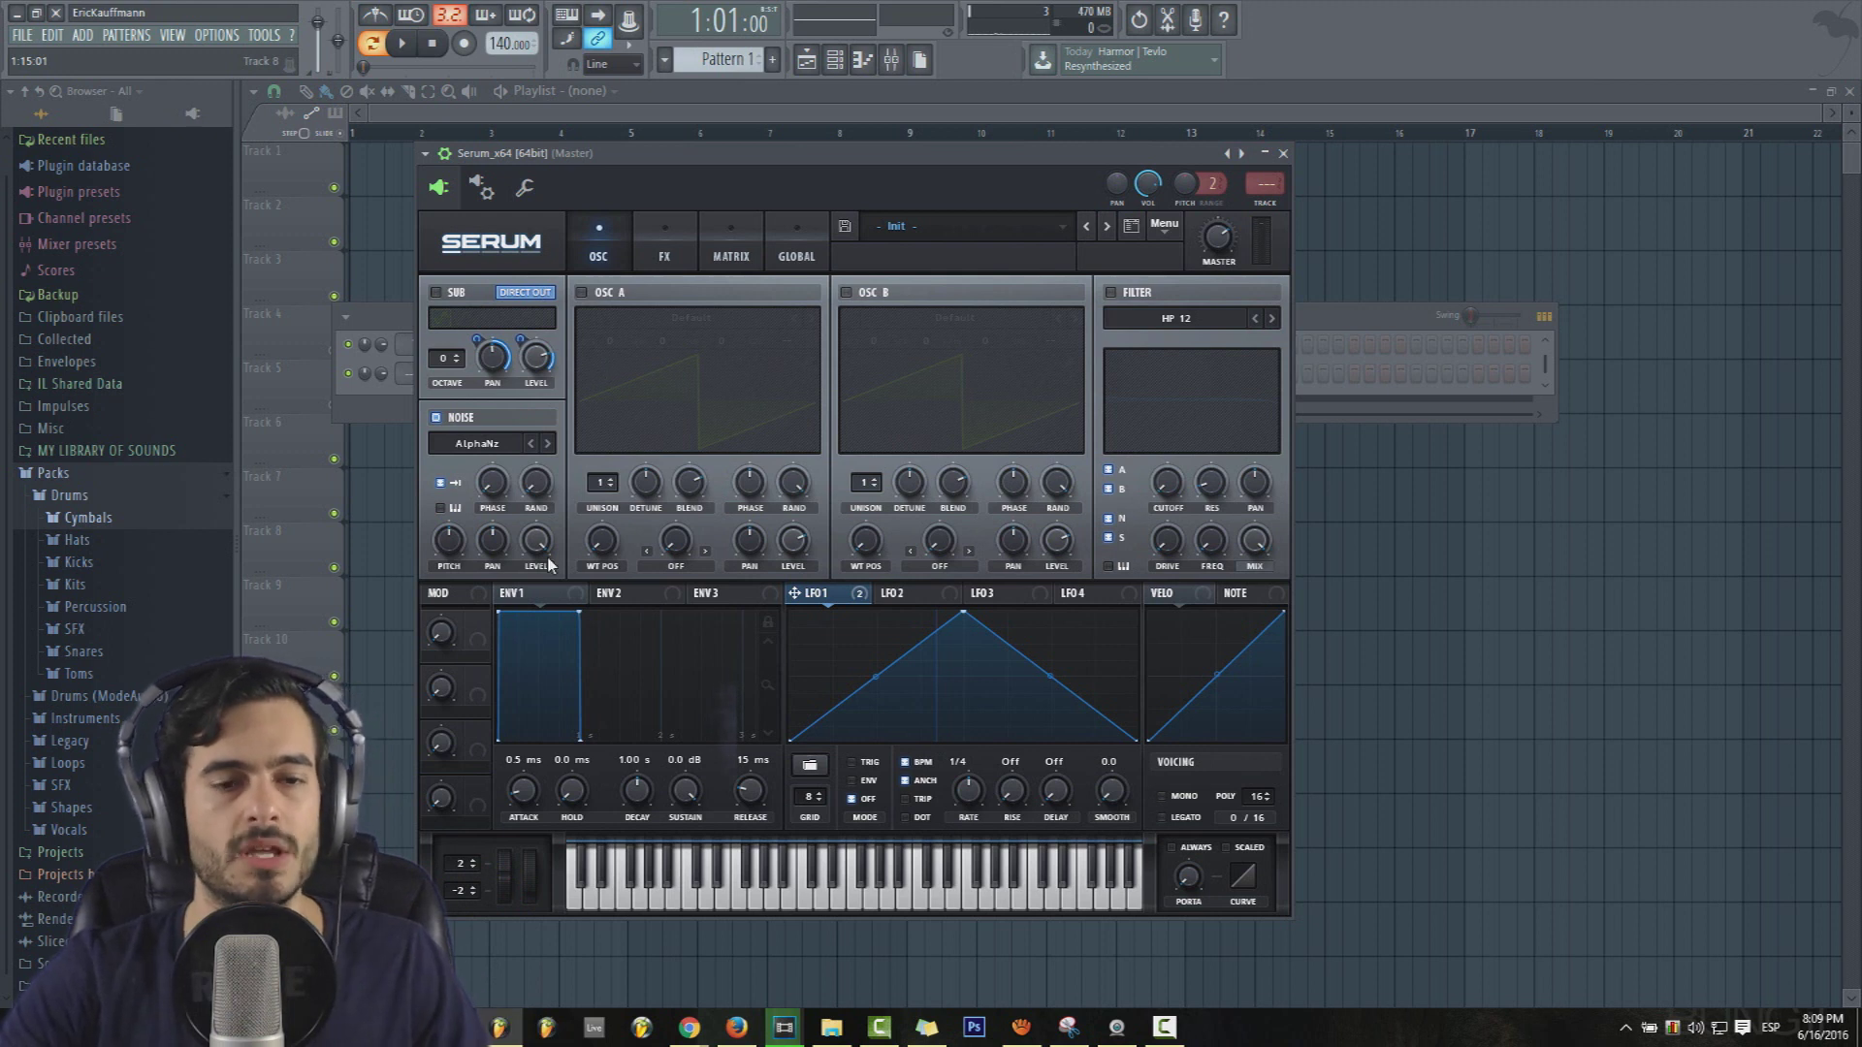
pyautogui.moveTo(501, 488); pyautogui.dragTo(479, 408)
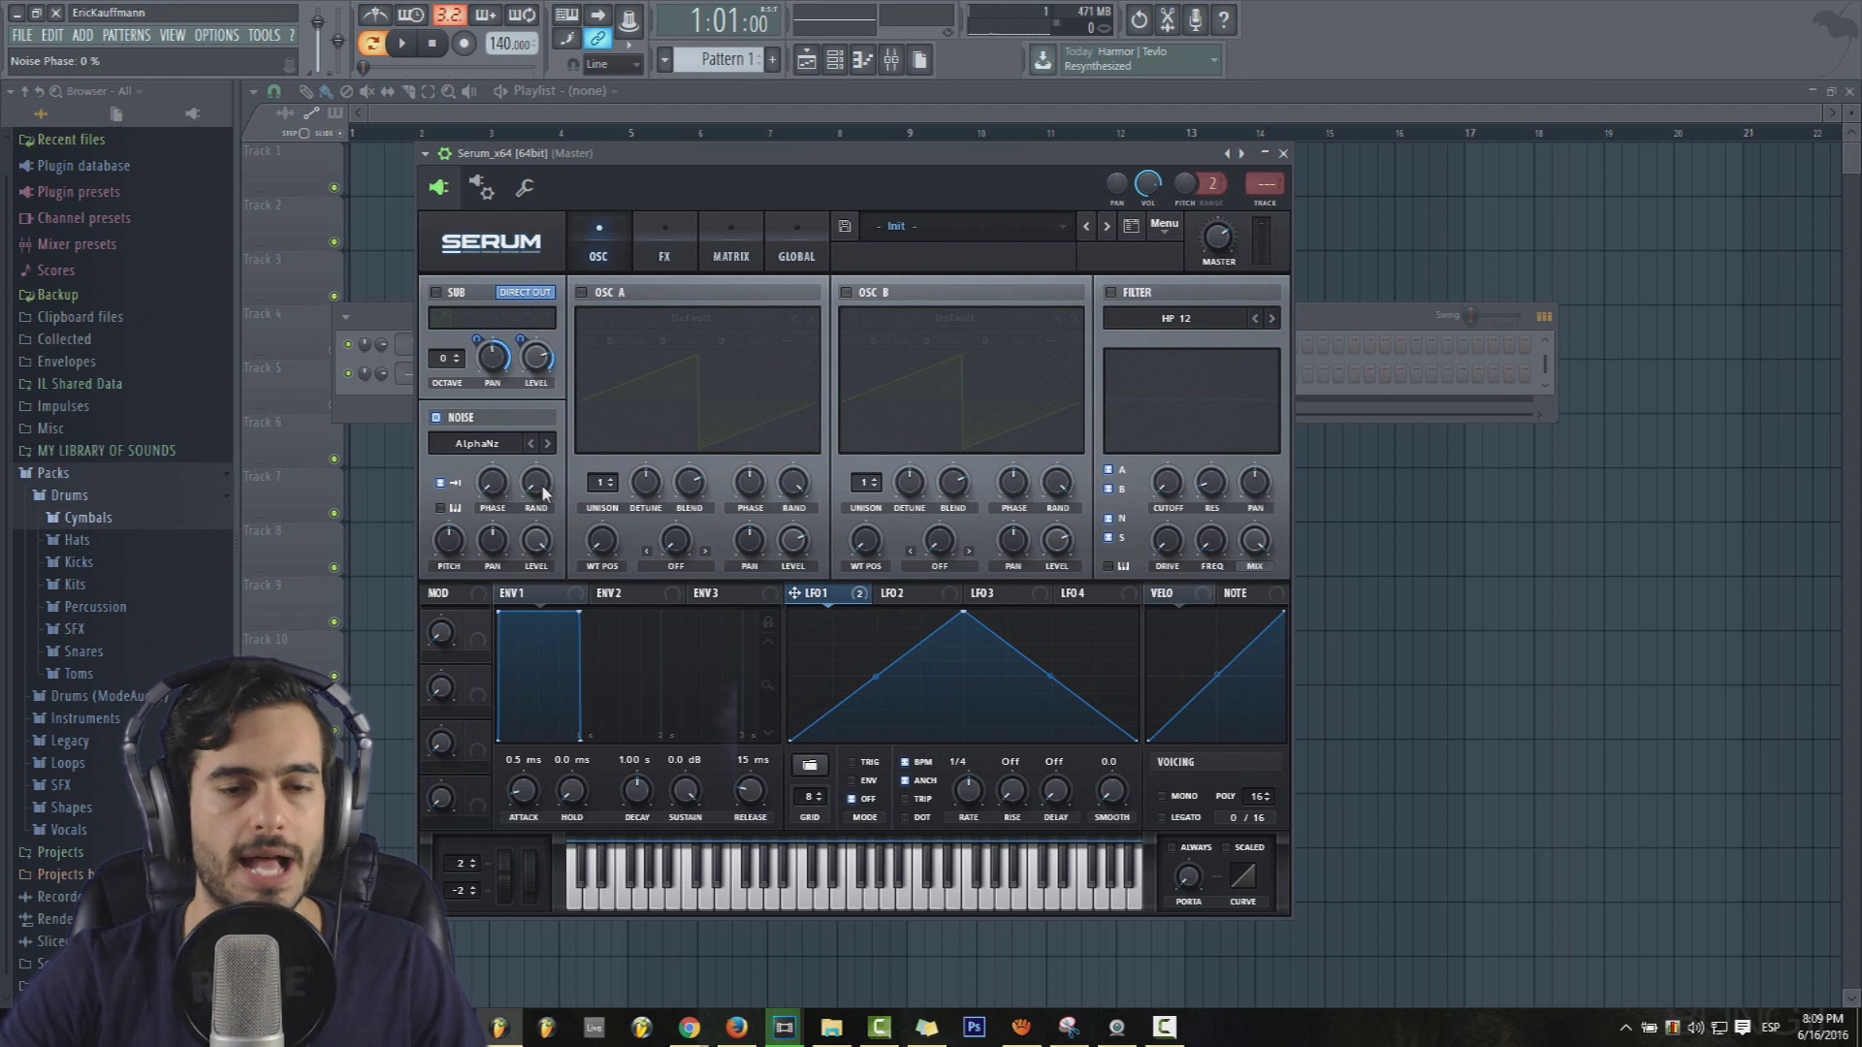
pyautogui.moveTo(541, 493); pyautogui.dragTo(522, 459)
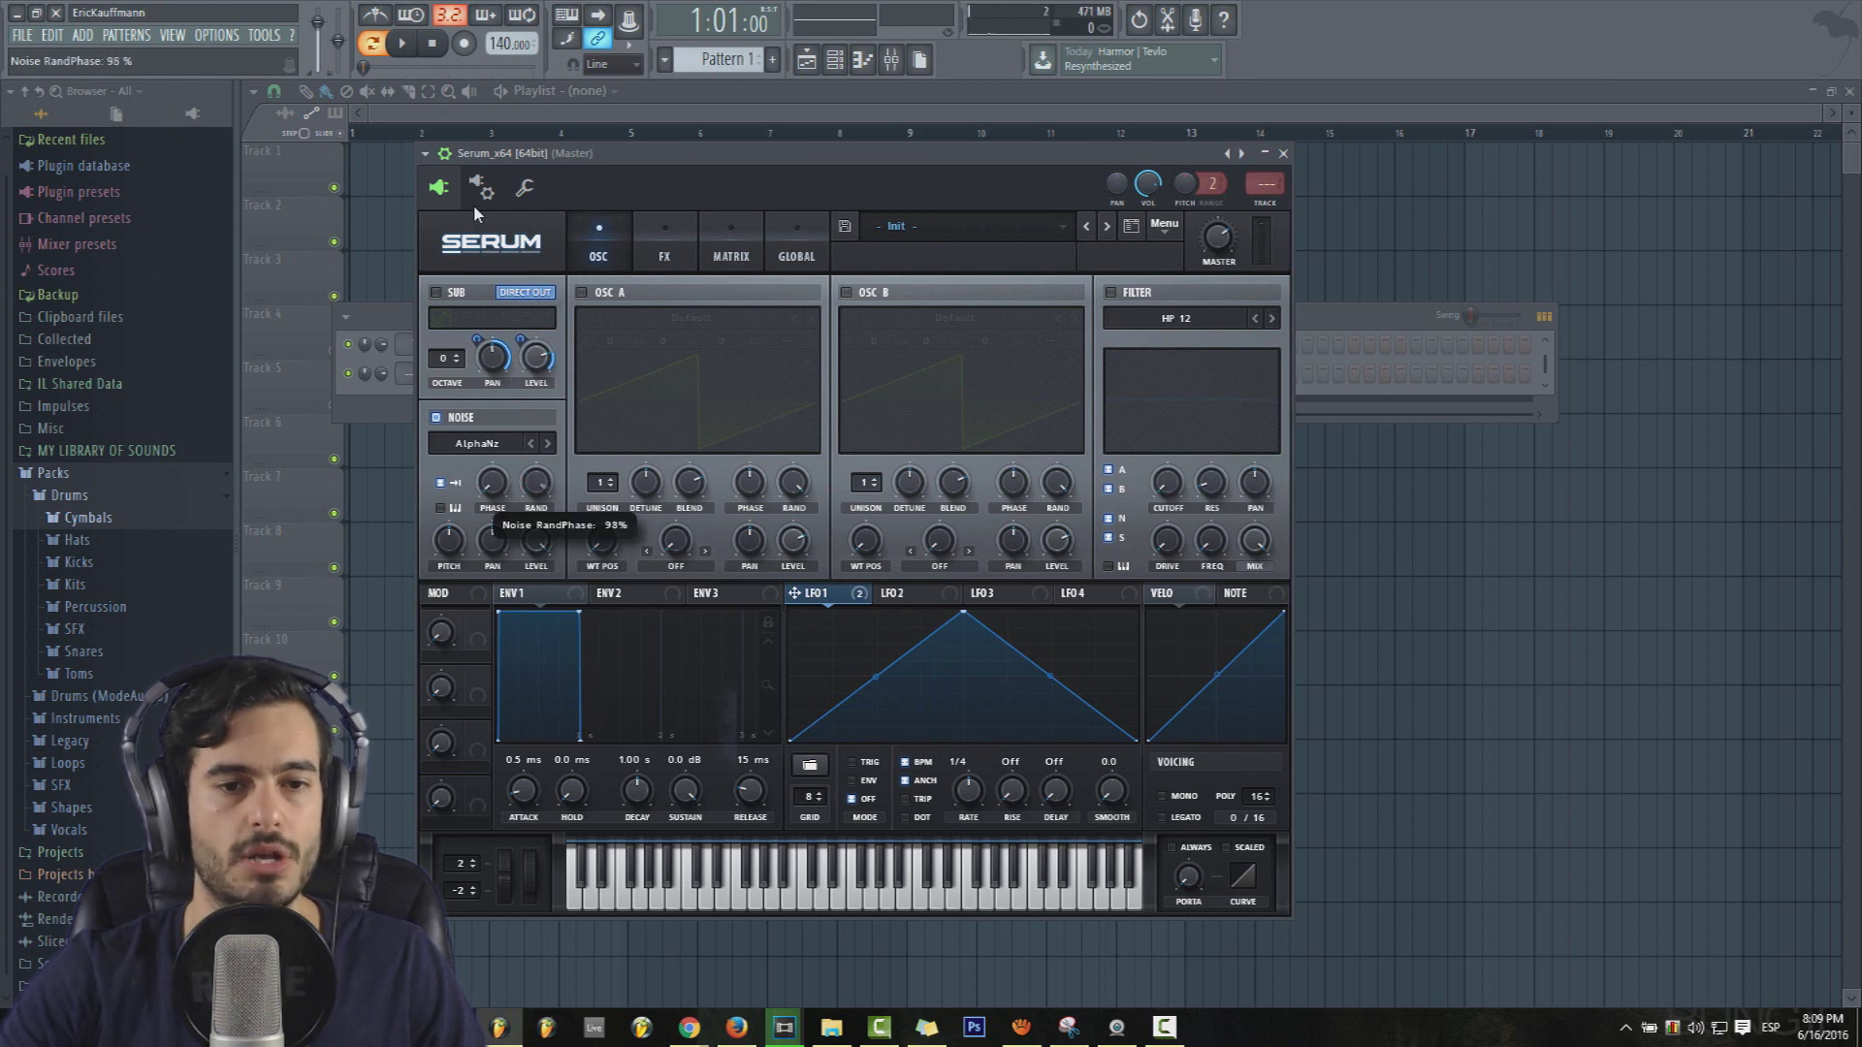
pyautogui.moveTo(755, 480); pyautogui.dragTo(822, 636)
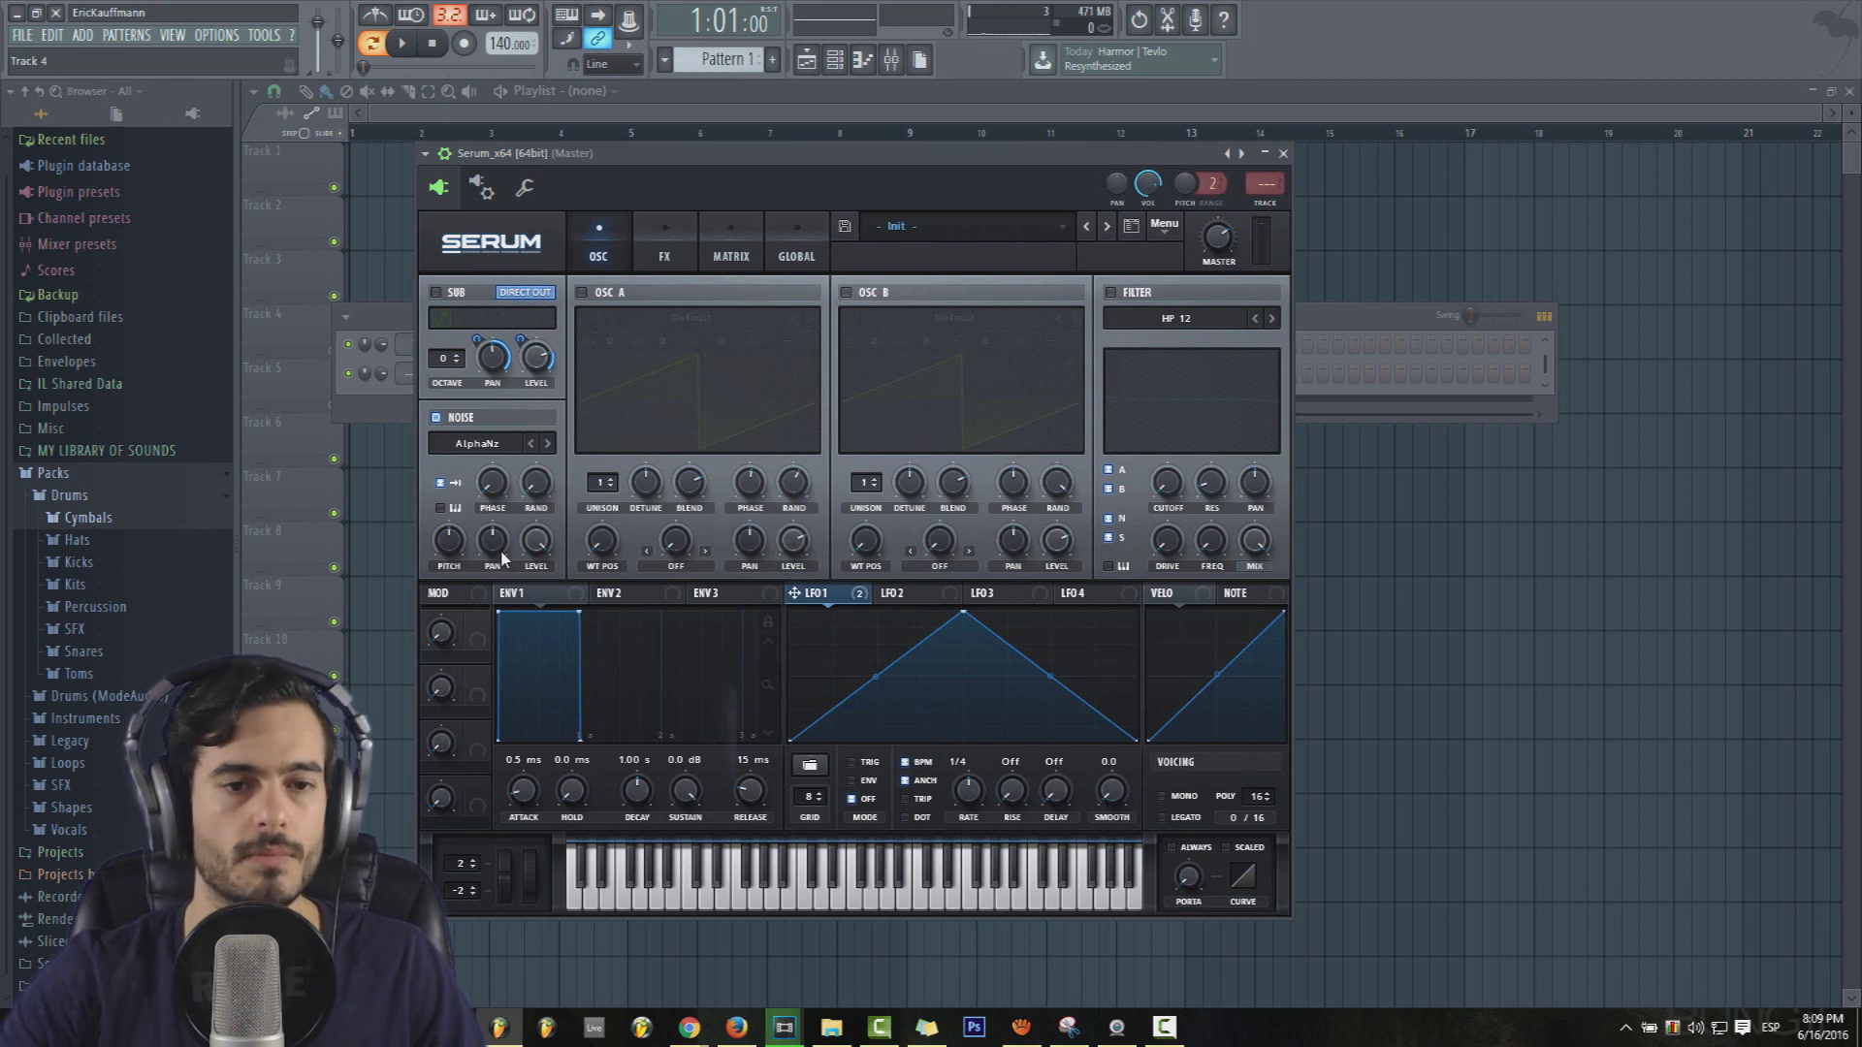
# Try the noise oscillator's pitch, pan and level controls, ending with pitch at 50% and level at 100%.
pyautogui.moveTo(442, 570); pyautogui.dragTo(459, 661)
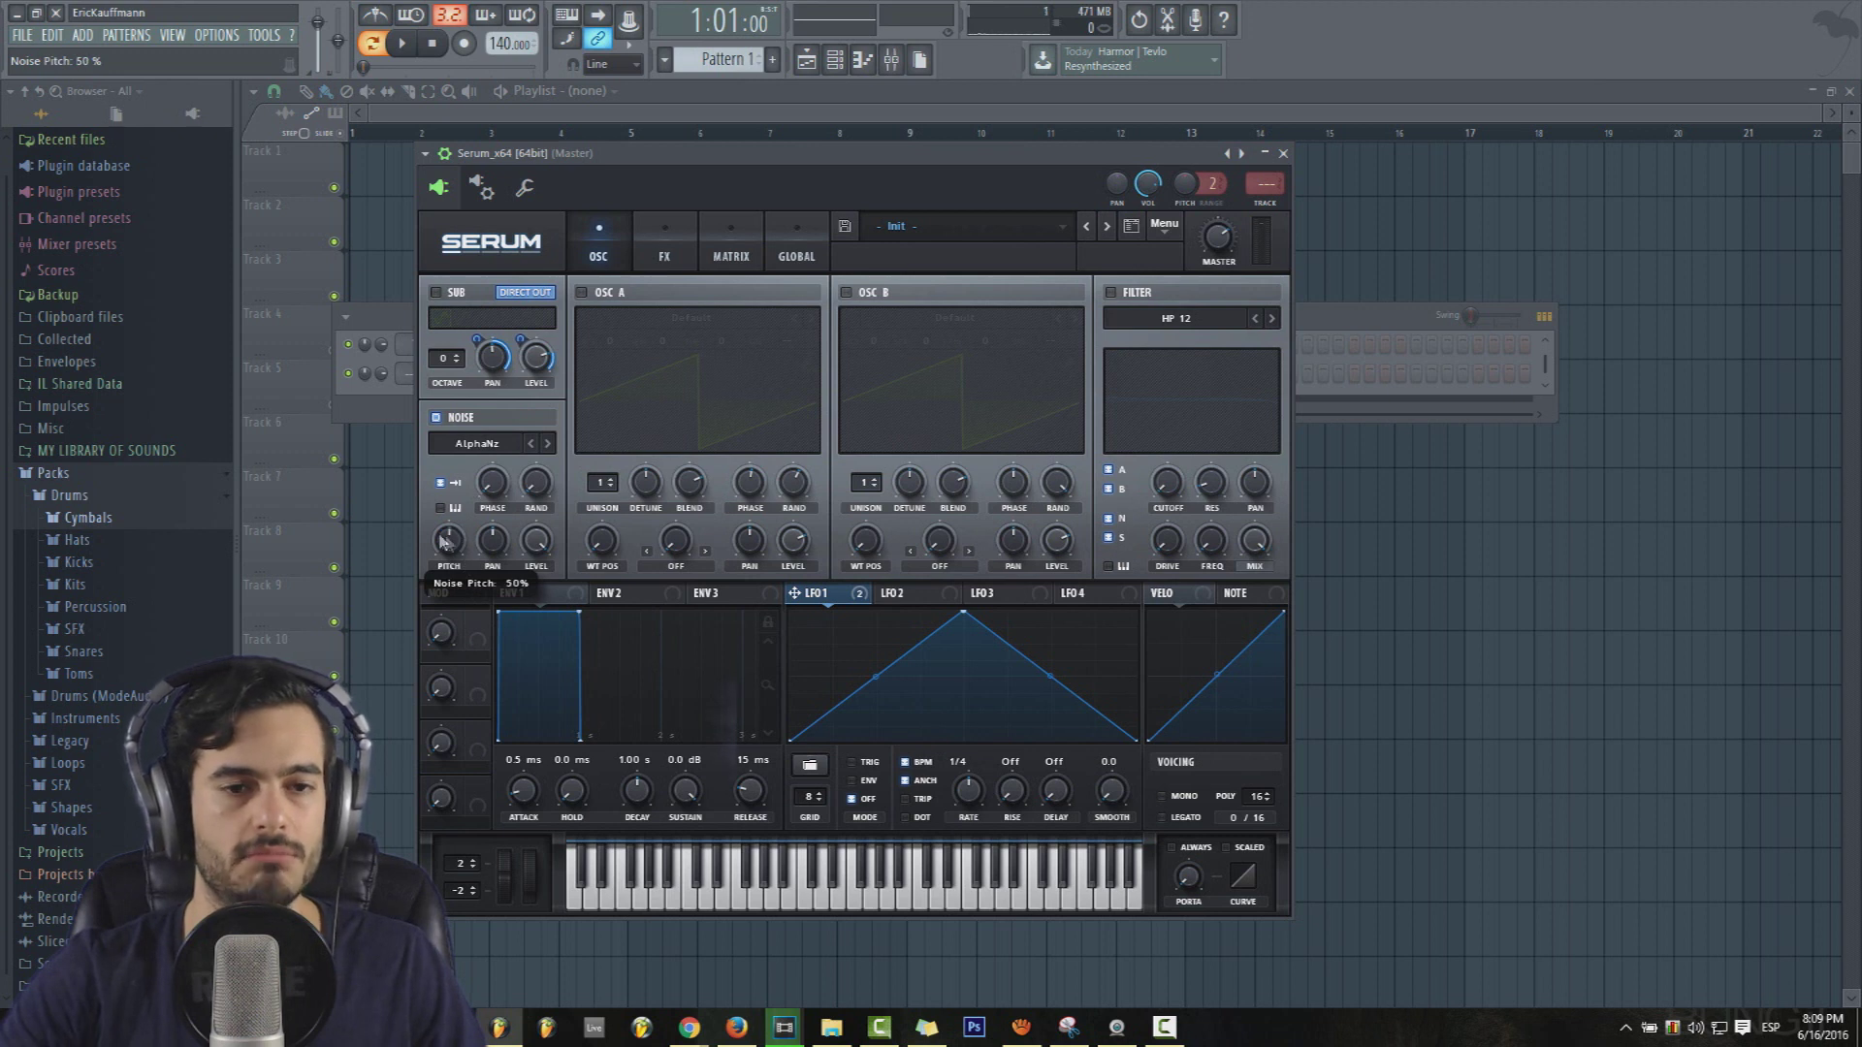
pyautogui.moveTo(493, 543); pyautogui.dragTo(537, 641)
pyautogui.moveTo(544, 534); pyautogui.dragTo(544, 533)
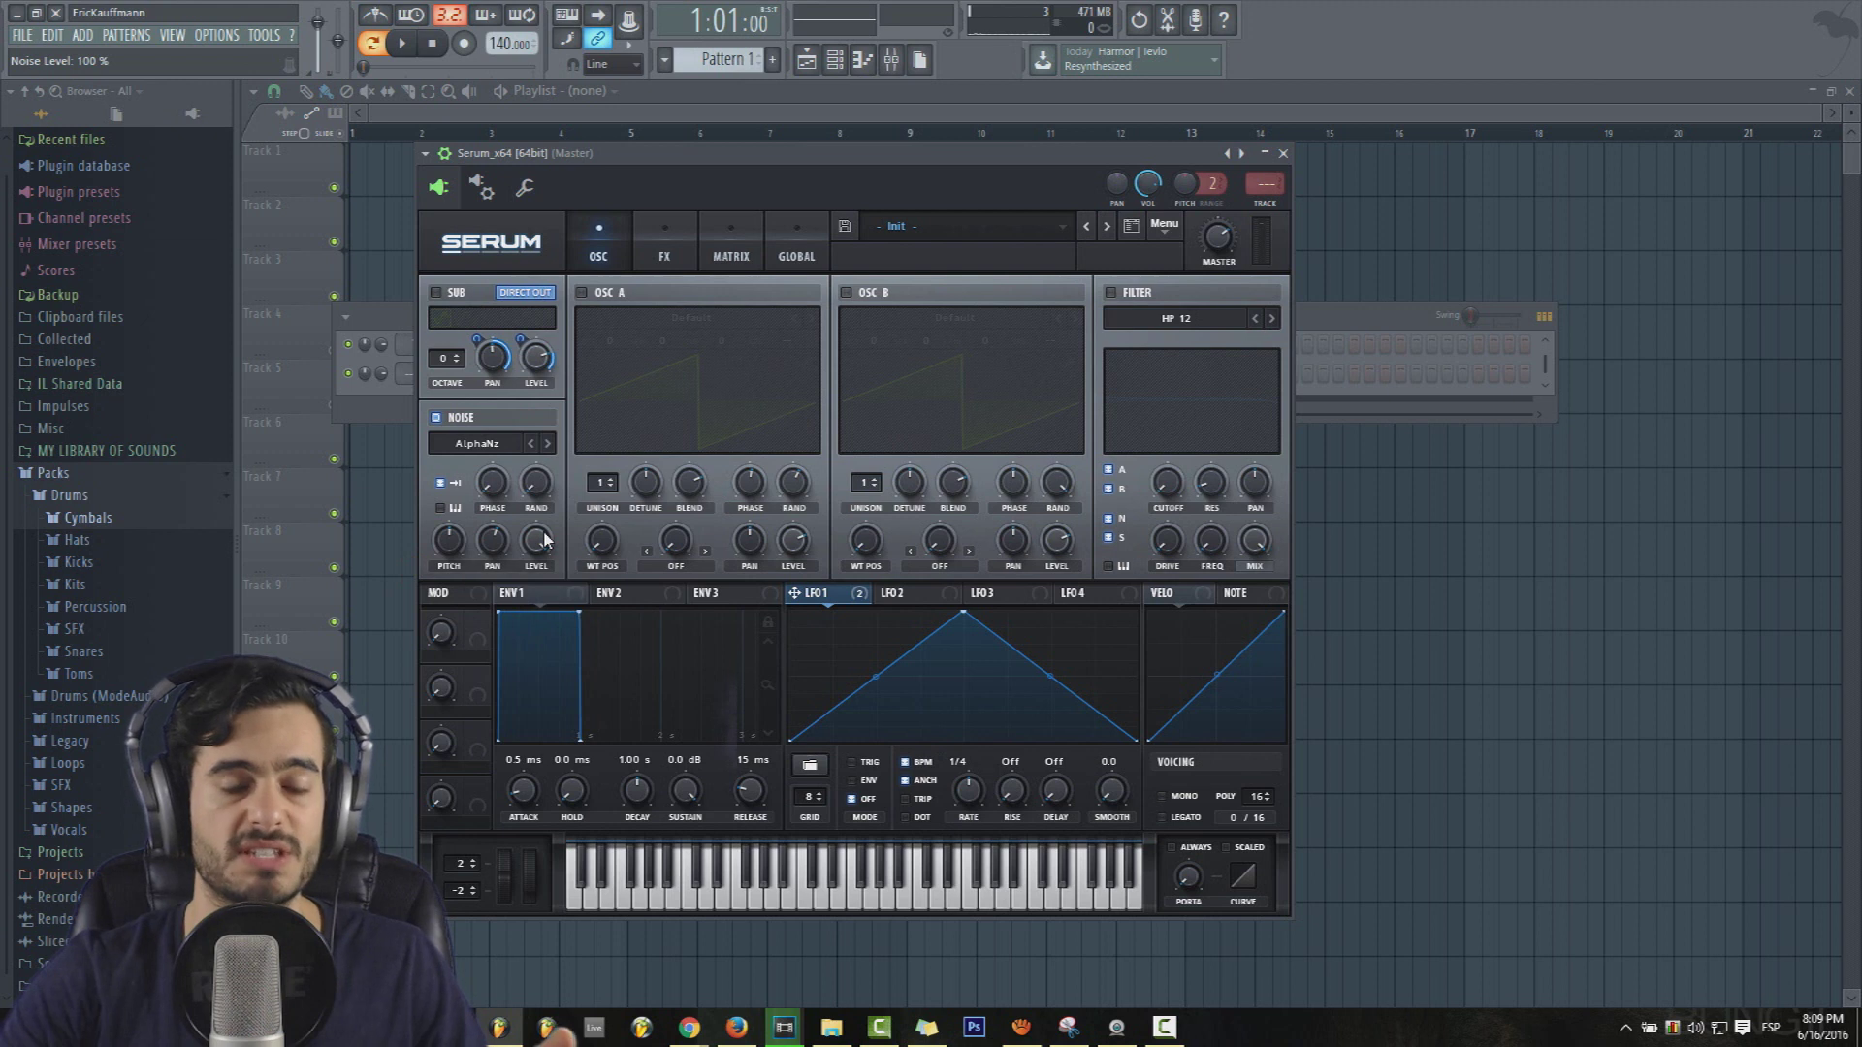